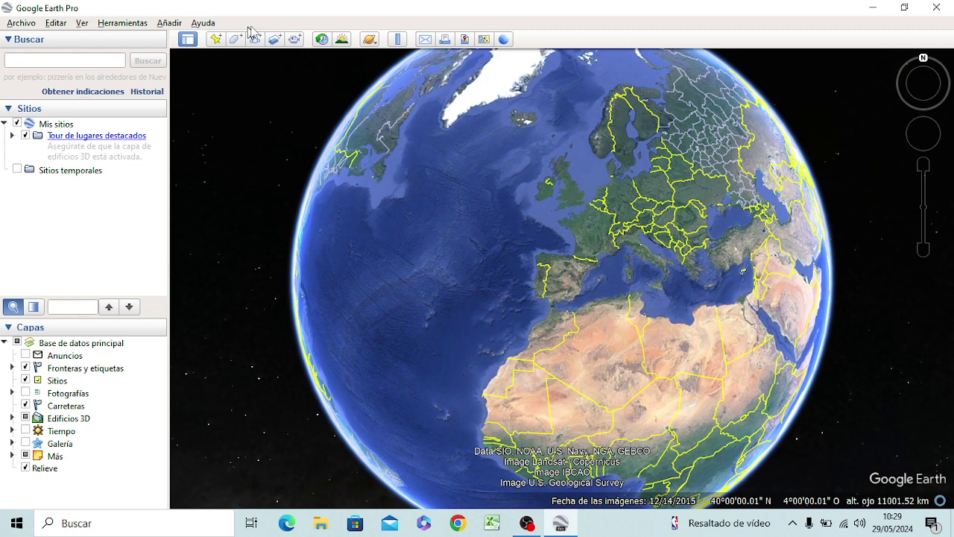
- Switch from the Earth to the Moon (Luna) and list the Apollo missions in the lunar gallery
click(370, 40)
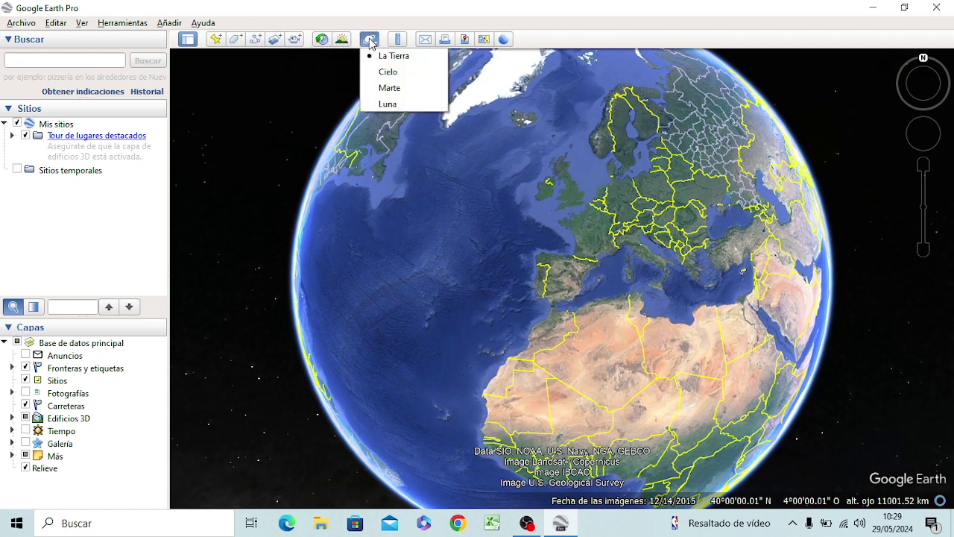
click(381, 106)
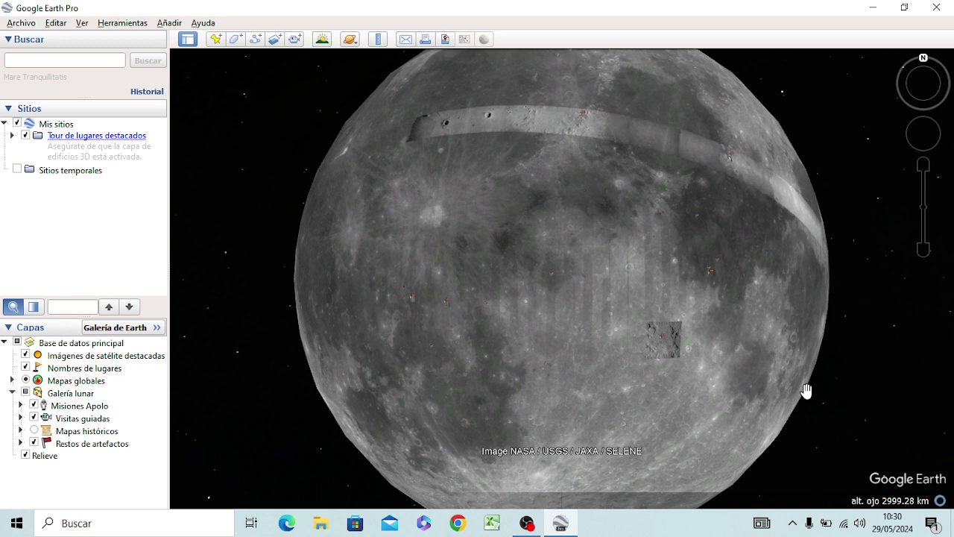
click(20, 406)
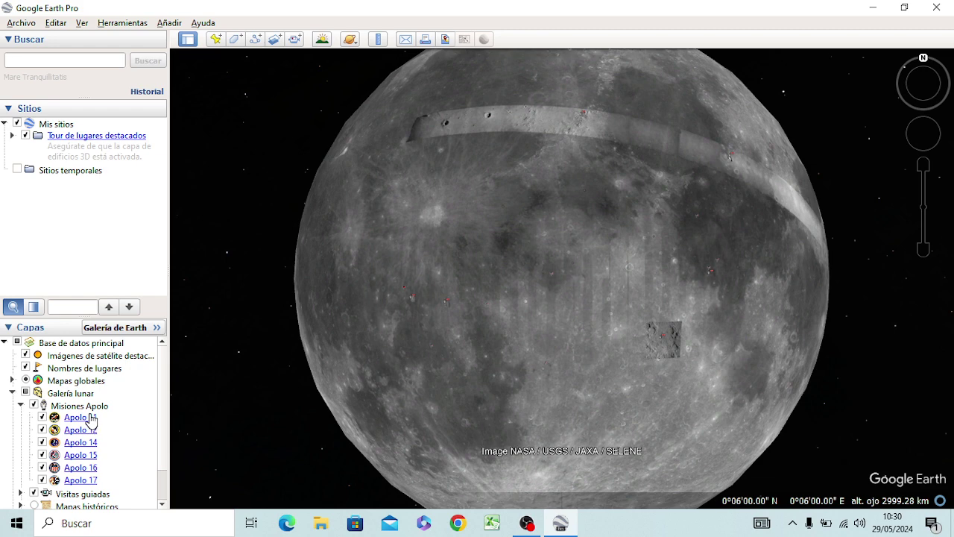
- Enter the Apollo 11 panorama "The View from North of the Lunar Module" and look around past the flag to the astronaut's shadow
click(89, 420)
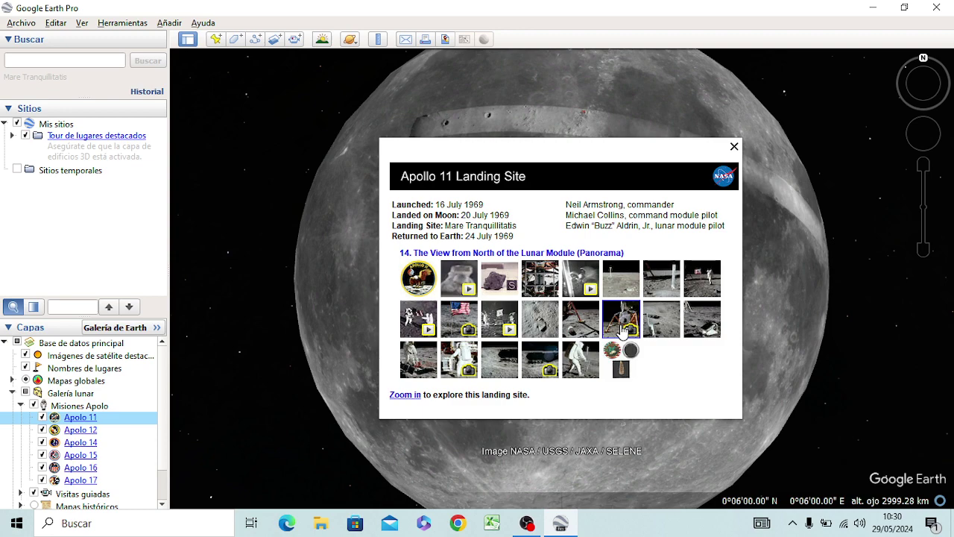
click(622, 328)
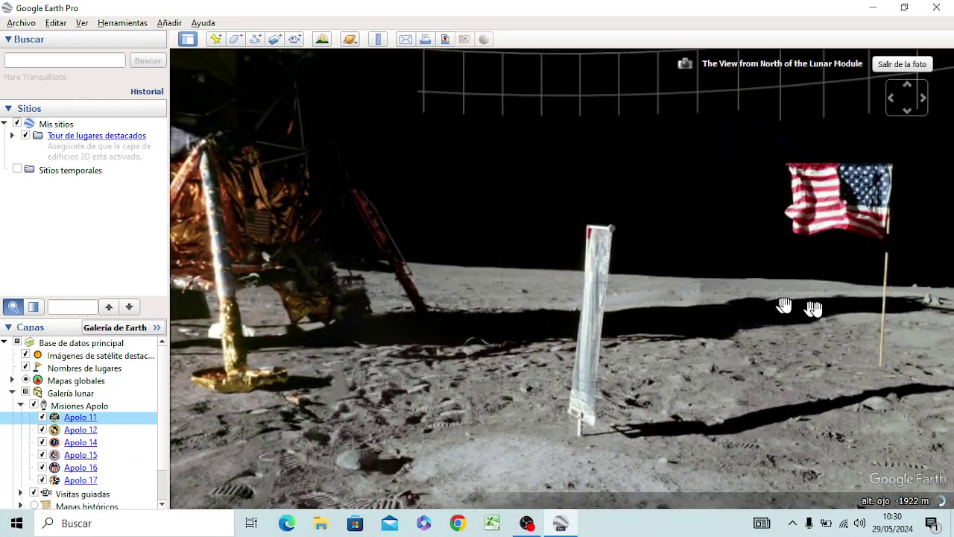
drag(802, 306, 159, 267)
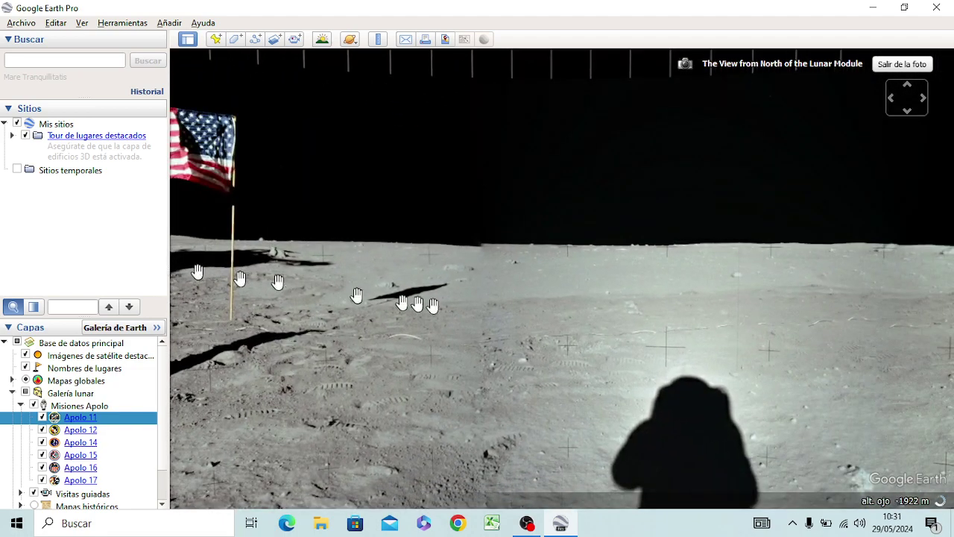
drag(830, 401, 627, 360)
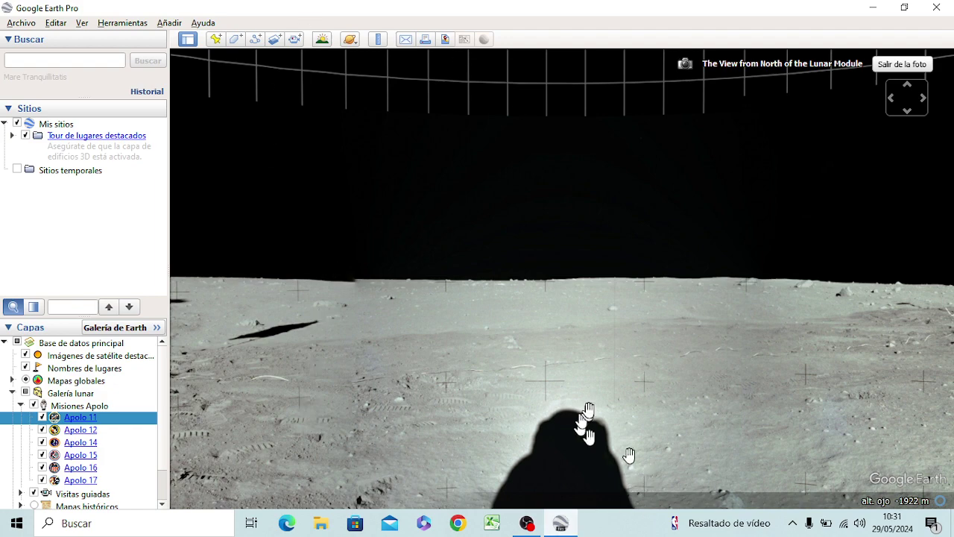
scroll(611, 400, down, 3)
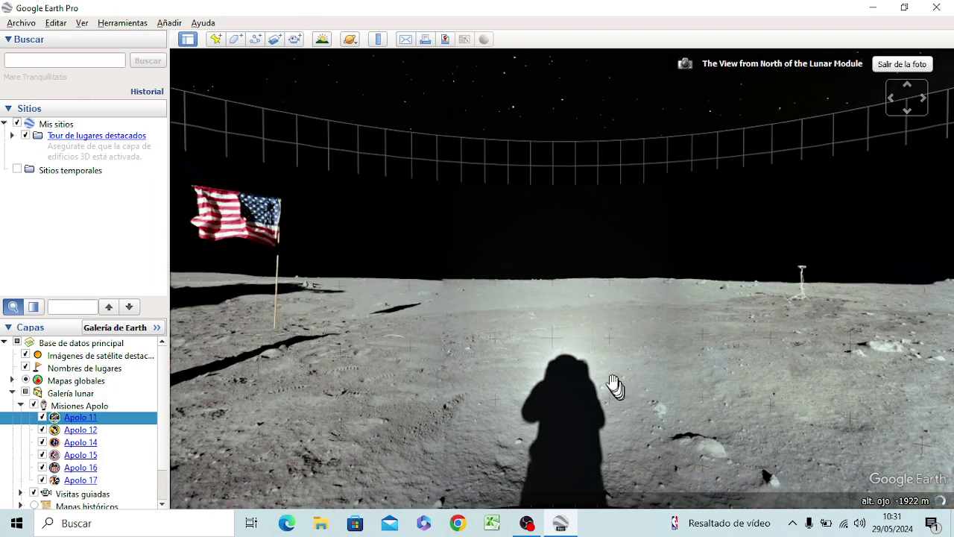
mouse_move(831, 91)
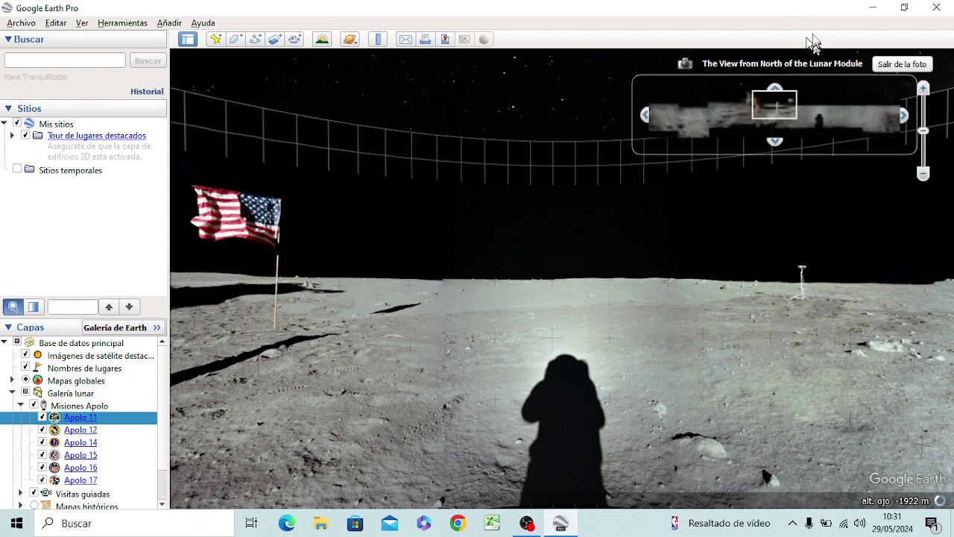
- Restore the Google Earth Pro window to a smaller size and switch to OBS in a maximized window
double_click(796, 13)
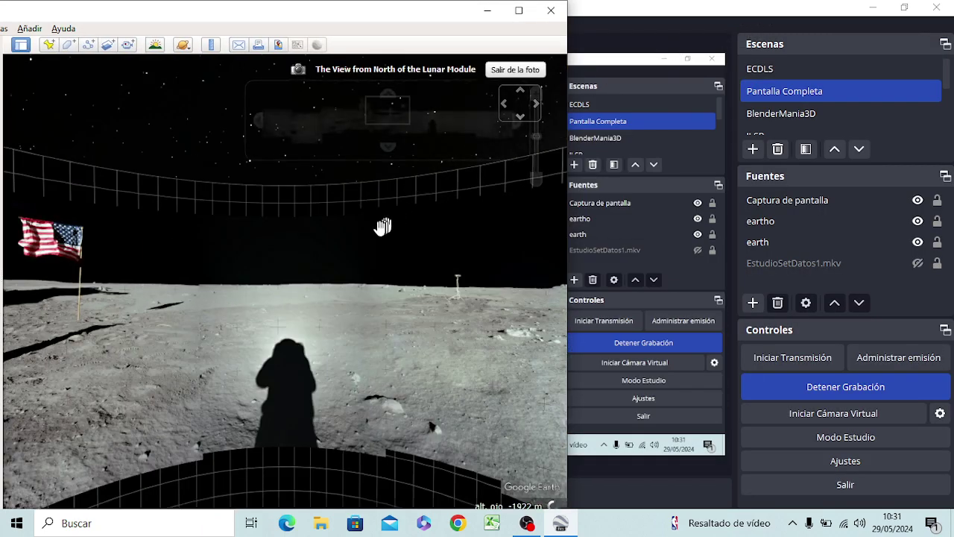
click(659, 13)
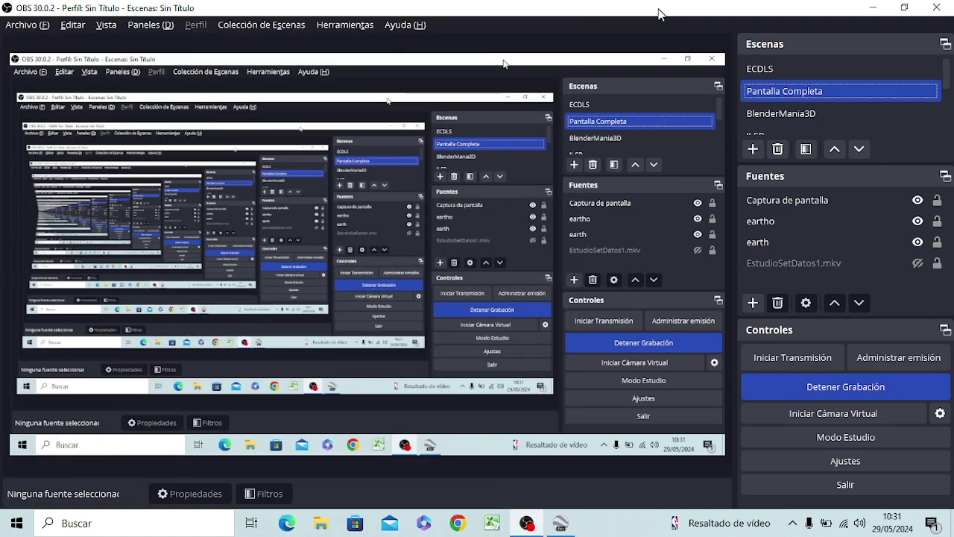
double_click(666, 13)
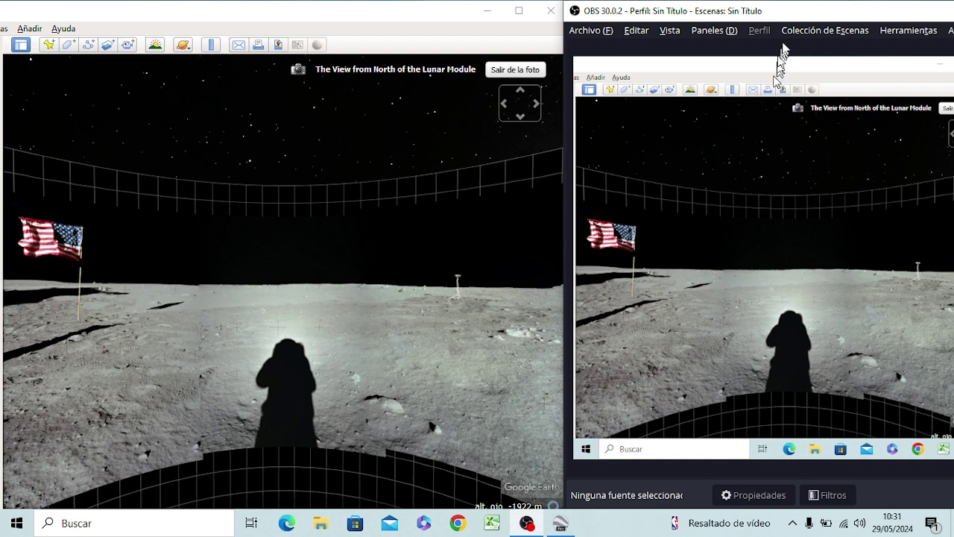
double_click(788, 13)
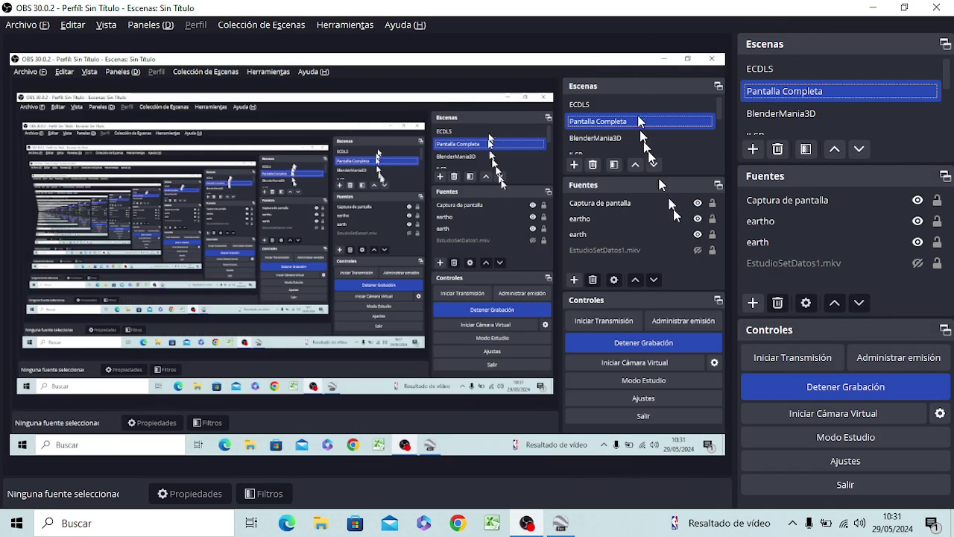
- Toggle the visibility of the Captura de pantalla source to view the Google Earth window captures beneath it
click(802, 249)
click(805, 221)
click(802, 202)
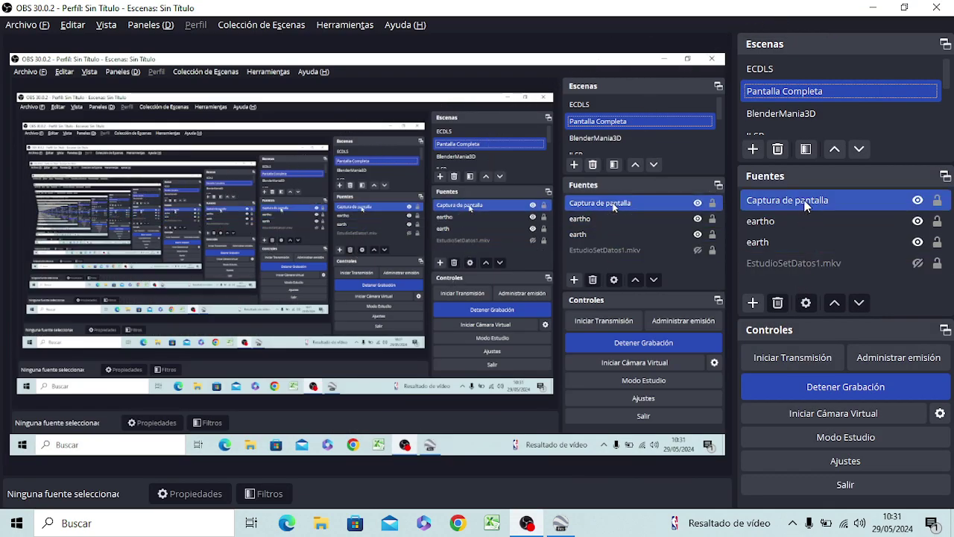
click(792, 218)
click(775, 241)
click(776, 203)
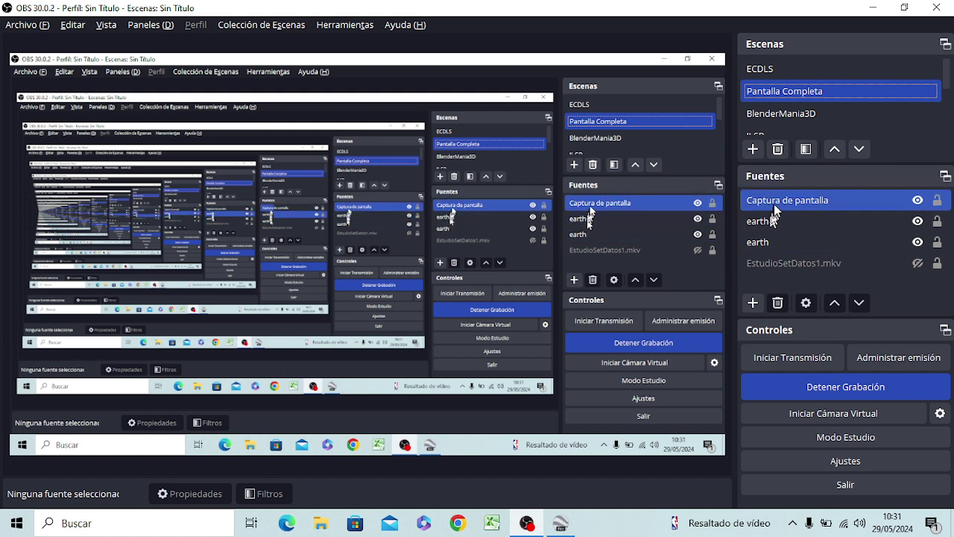
click(917, 204)
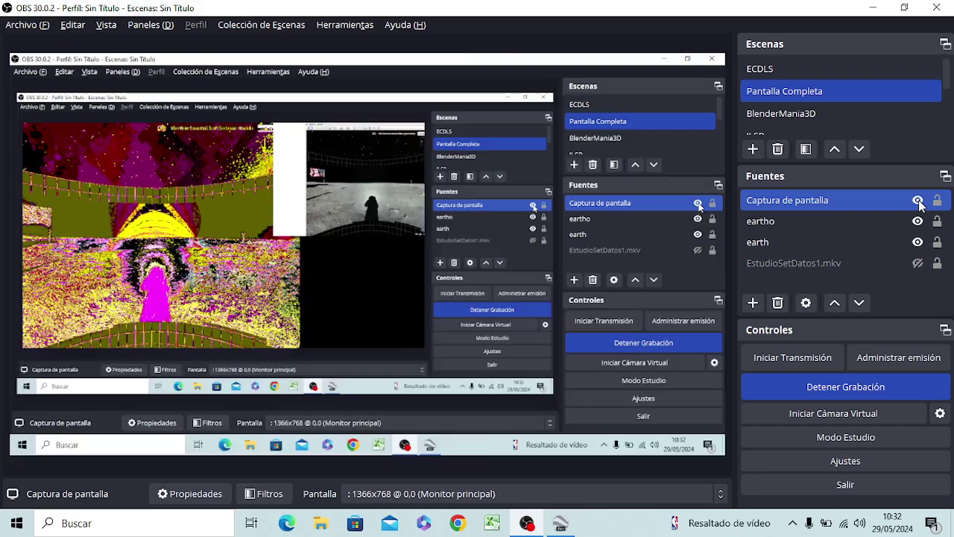
ctrl+click(809, 243)
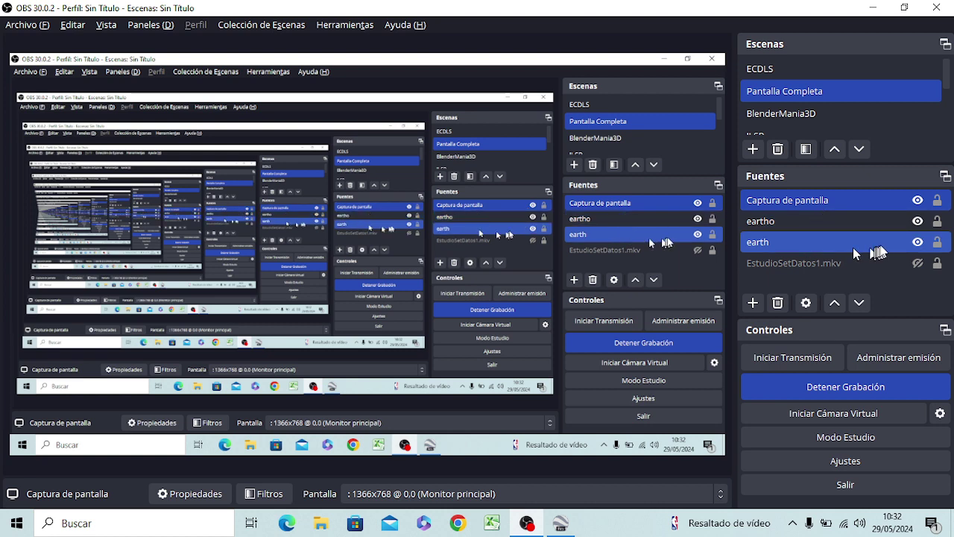
ctrl+click(784, 241)
ctrl+click(836, 262)
ctrl+click(837, 262)
ctrl+click(772, 246)
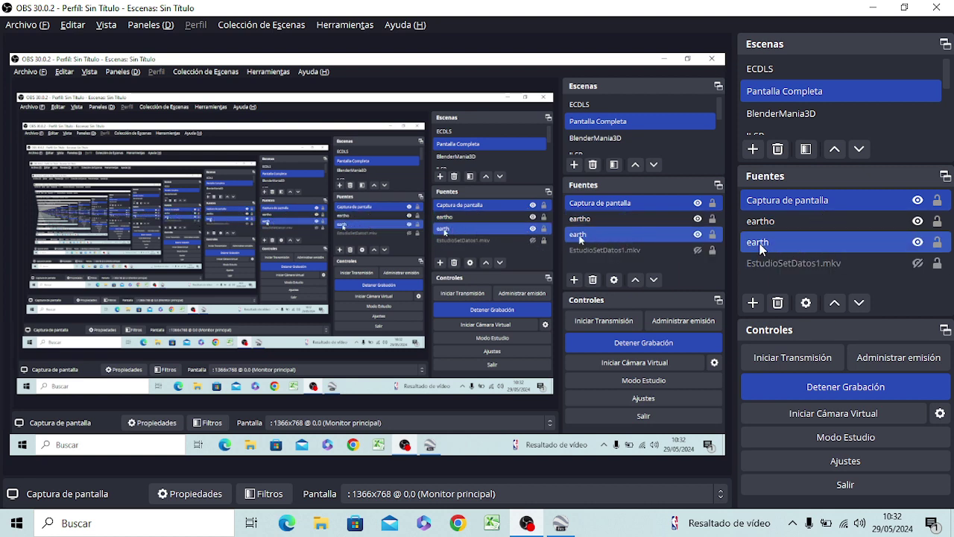
click(802, 221)
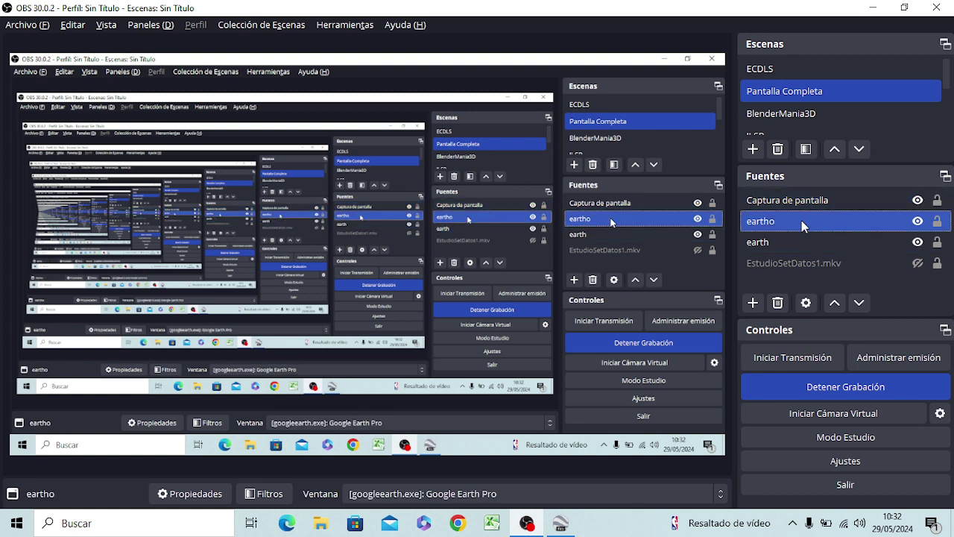
ctrl+click(801, 237)
click(796, 240)
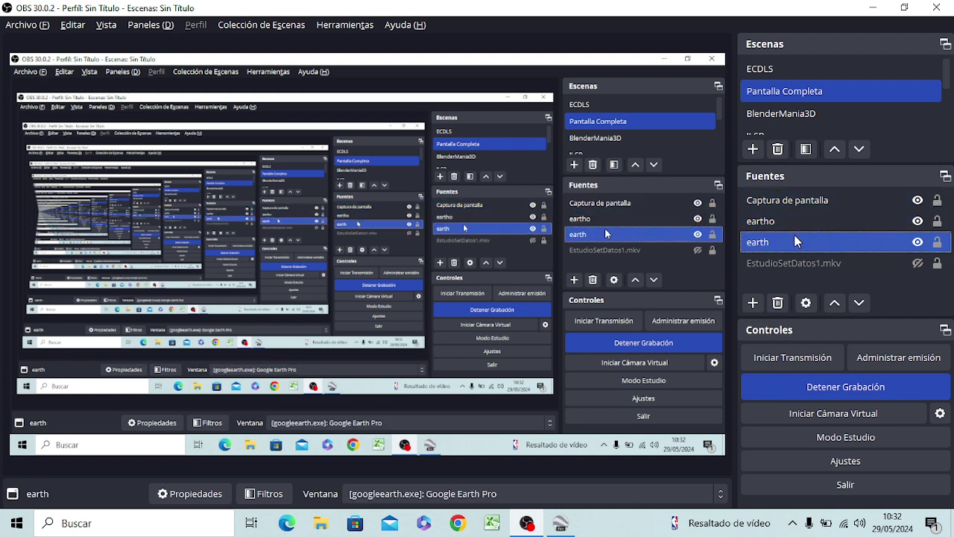
ctrl+click(810, 216)
click(802, 239)
ctrl+click(790, 221)
- Open the effect filters of the earth source
click(788, 241)
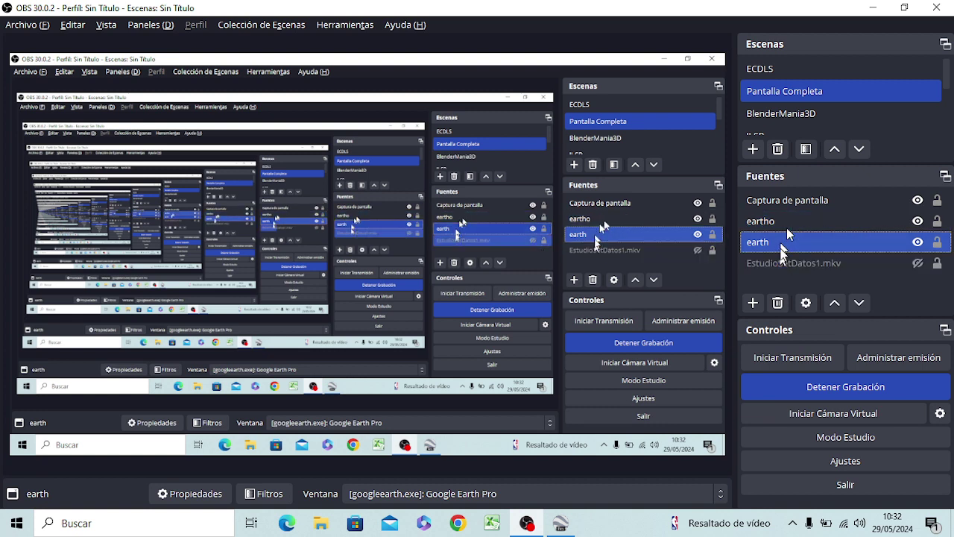
ctrl+click(776, 220)
ctrl+click(772, 224)
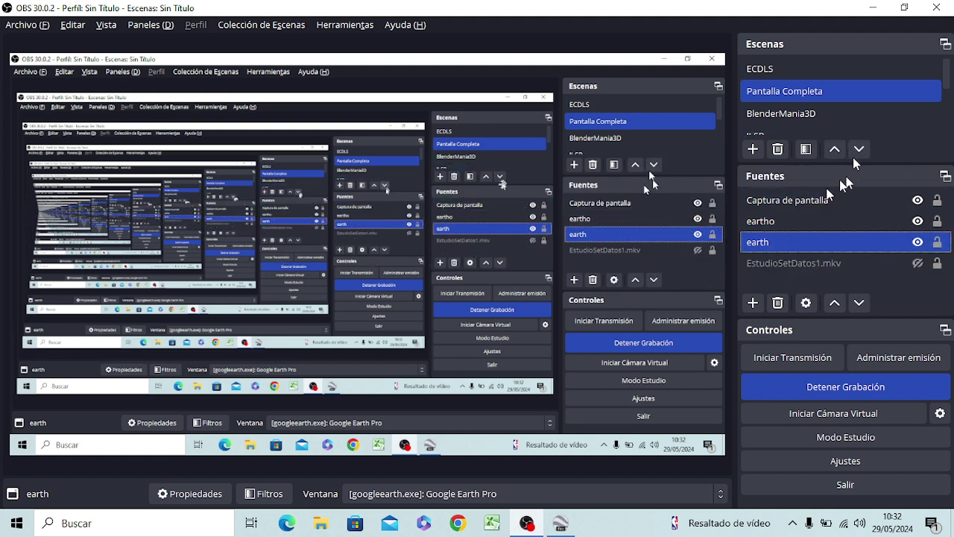
right_click(850, 250)
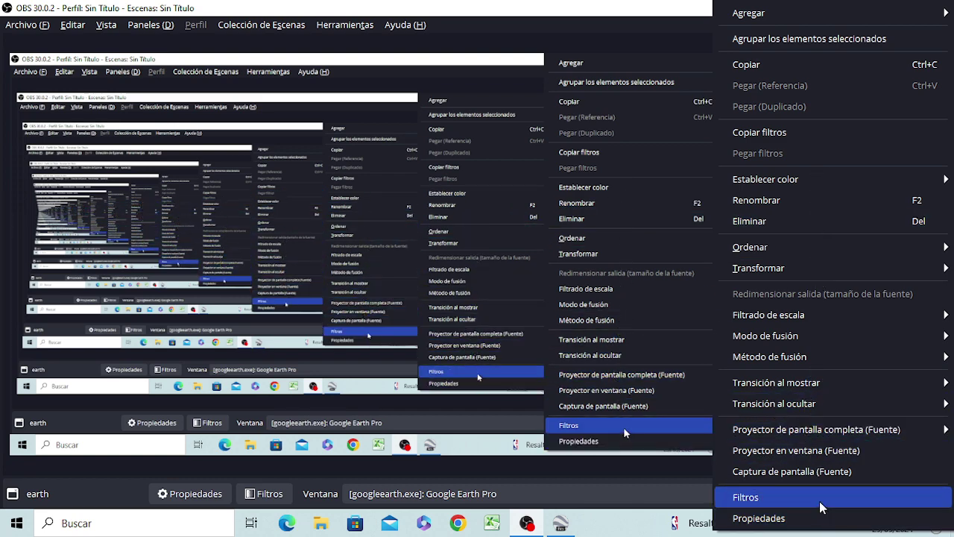
click(762, 501)
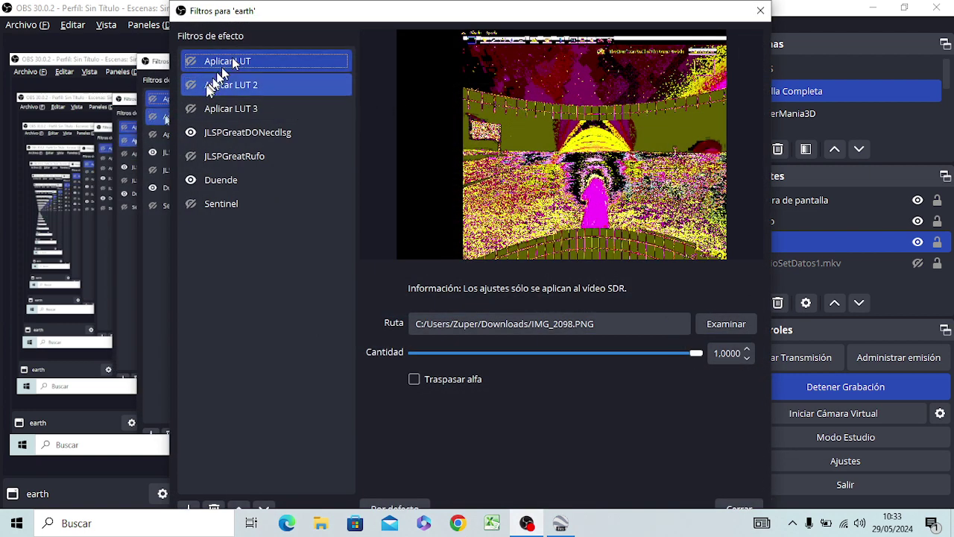
- Enable the JLSPGreatRufo and Aplicar LUT 3 filters and disable JLSPGreatDONecdlsg on the earth source
click(191, 132)
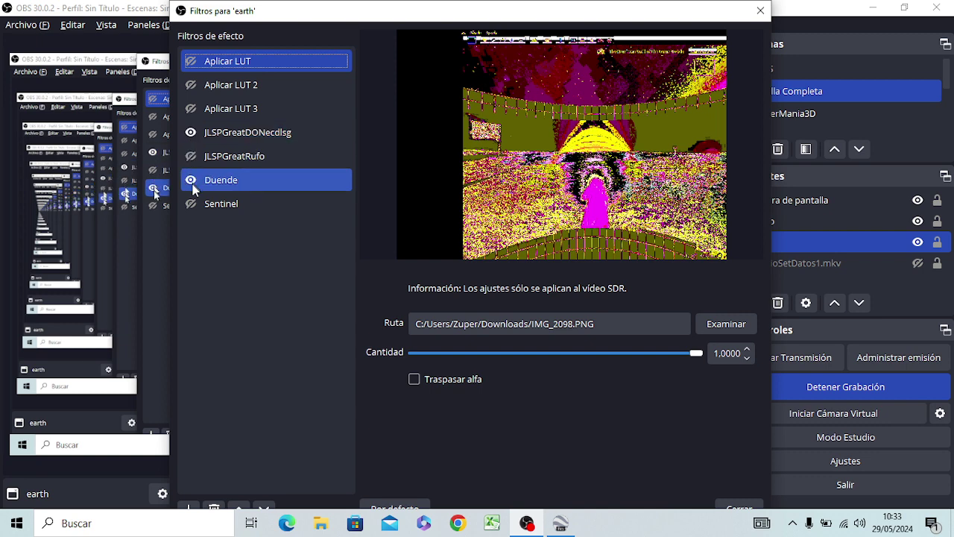
click(191, 156)
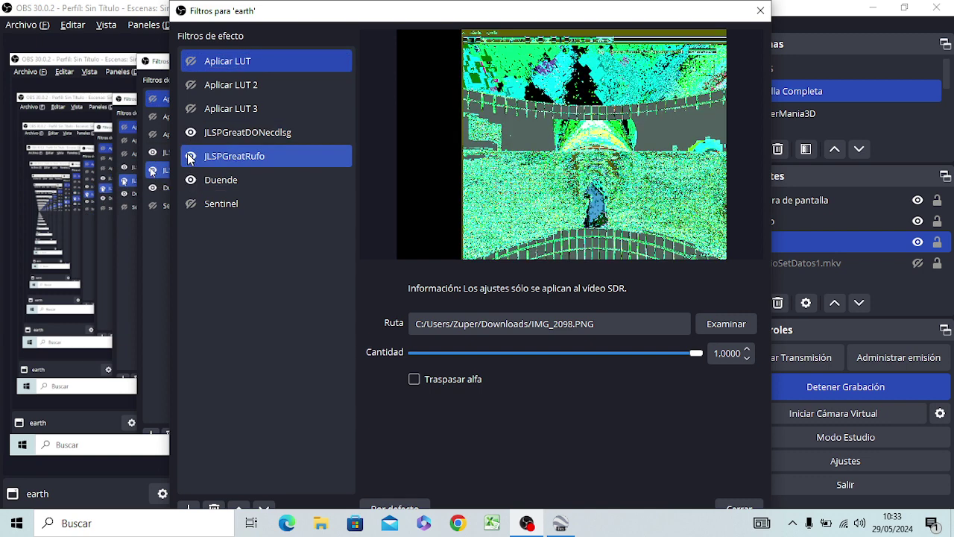
click(191, 108)
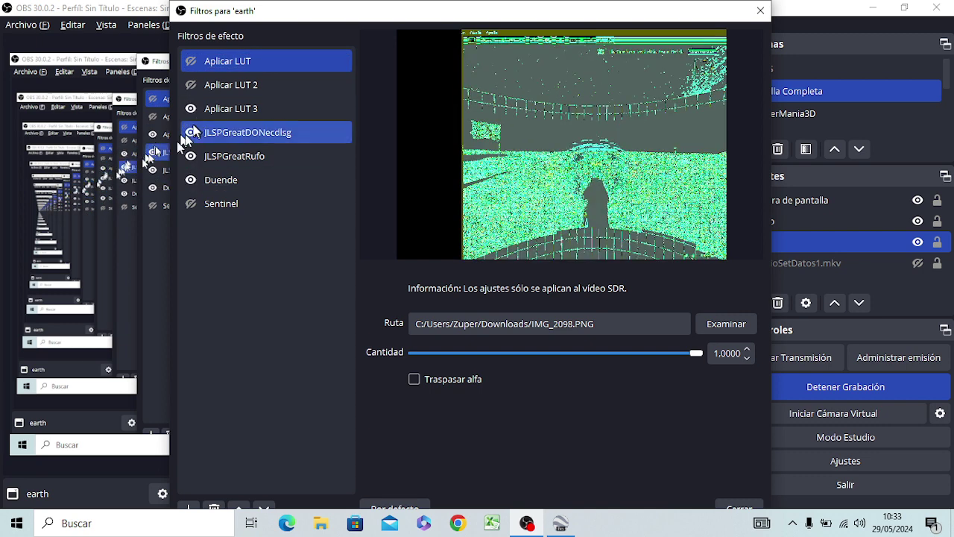
click(191, 132)
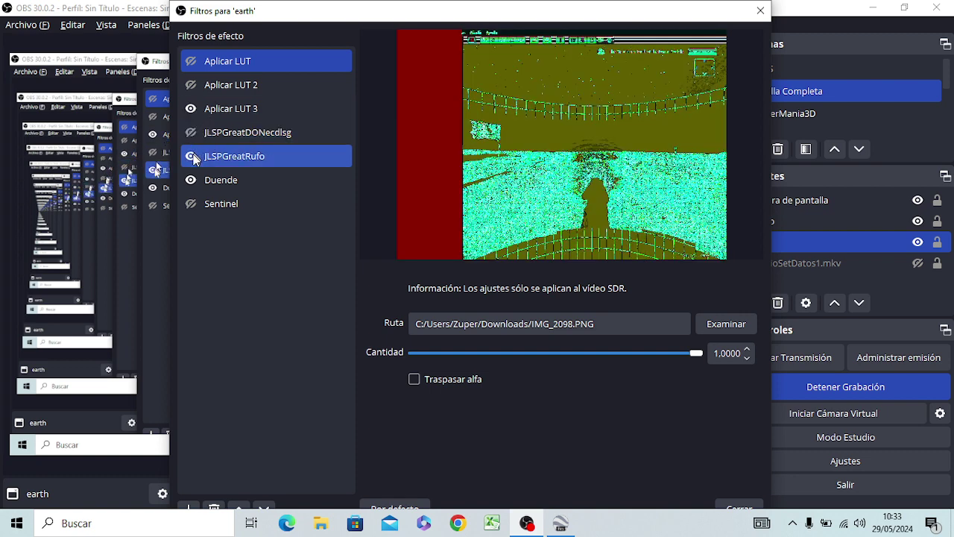
click(191, 157)
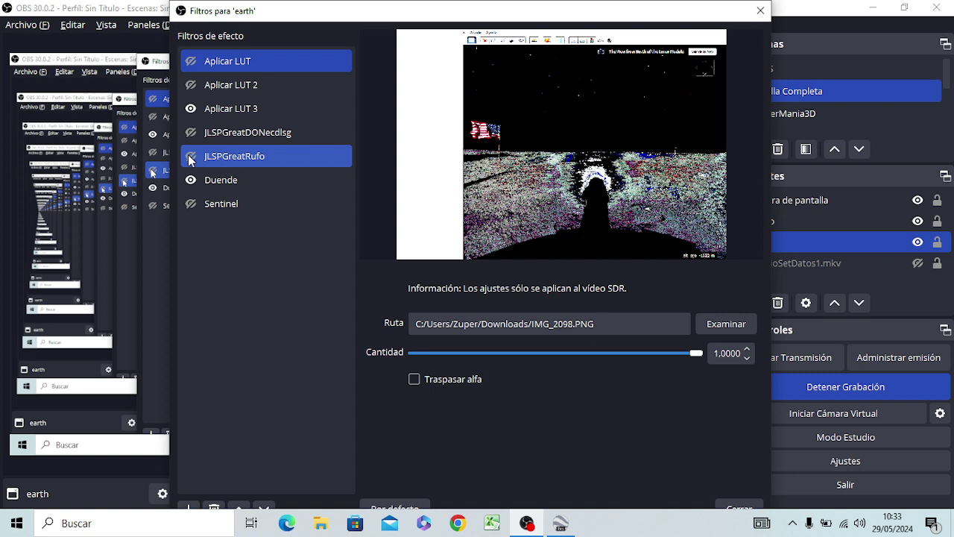
click(191, 157)
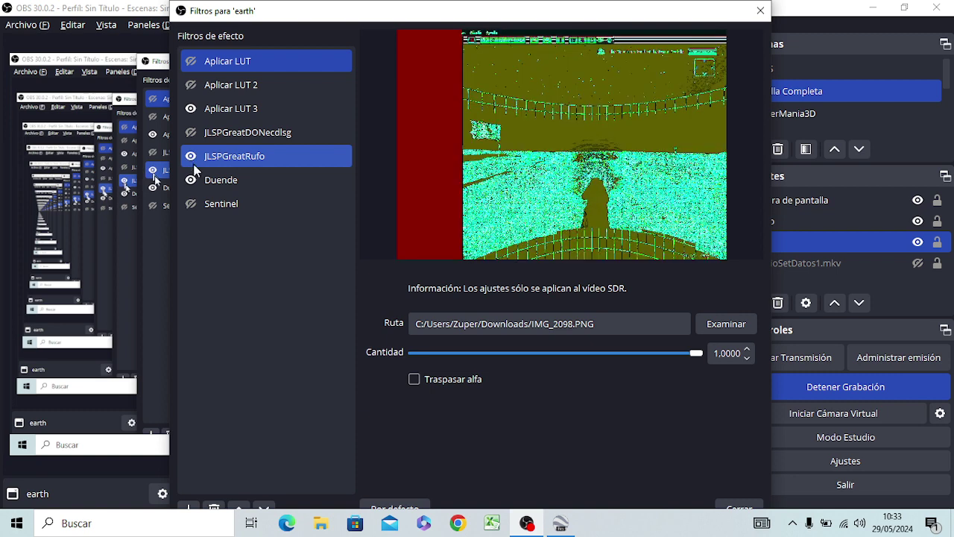
- Disable the Duende filter and enable the Sentinel filter to try another color combination
click(192, 164)
click(191, 181)
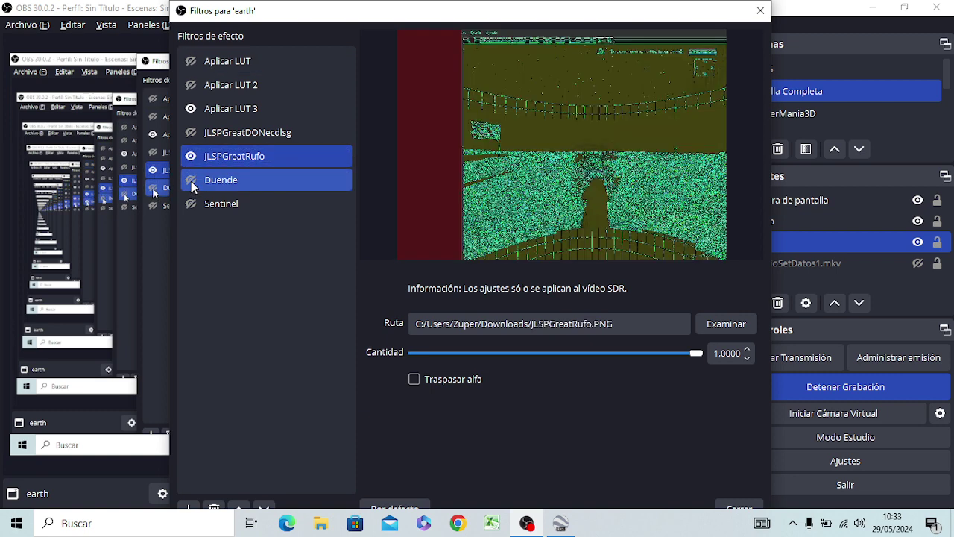
click(192, 204)
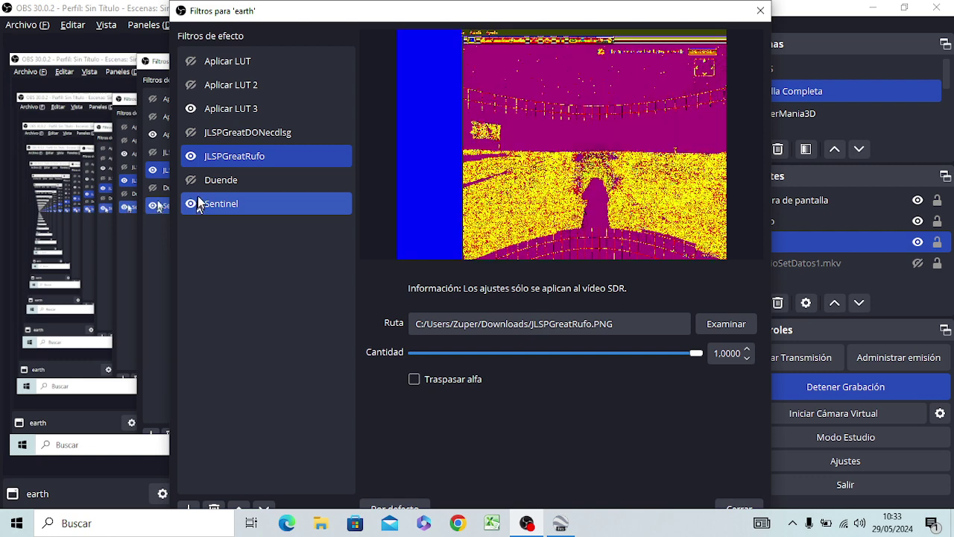
- Disable the Aplicar LUT 3, Sentinel and JLSPGreatRufo filters on the earth source
click(191, 110)
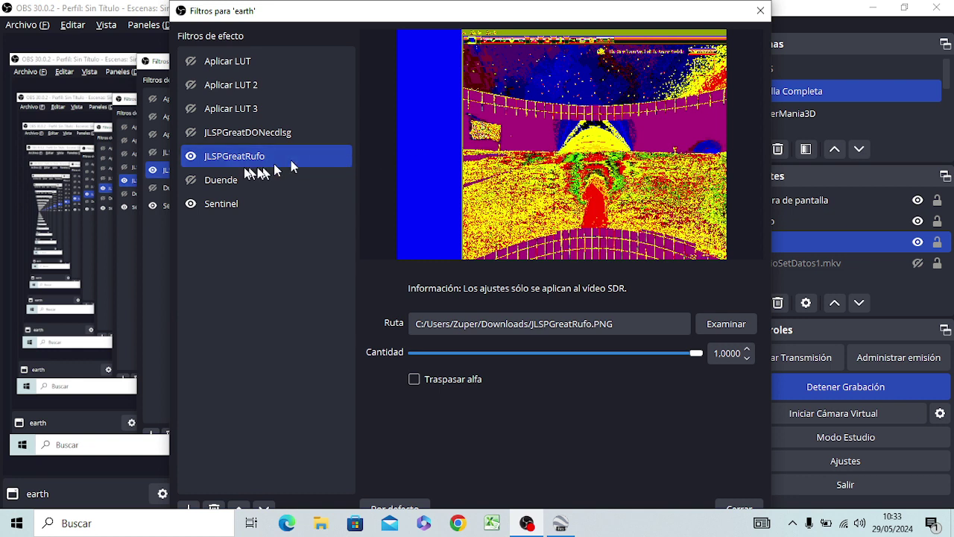
click(191, 205)
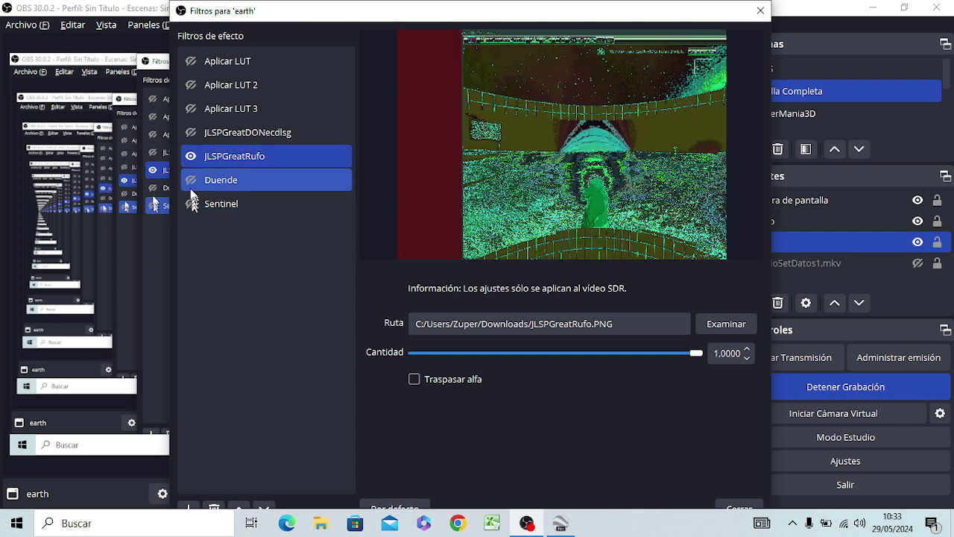
click(191, 157)
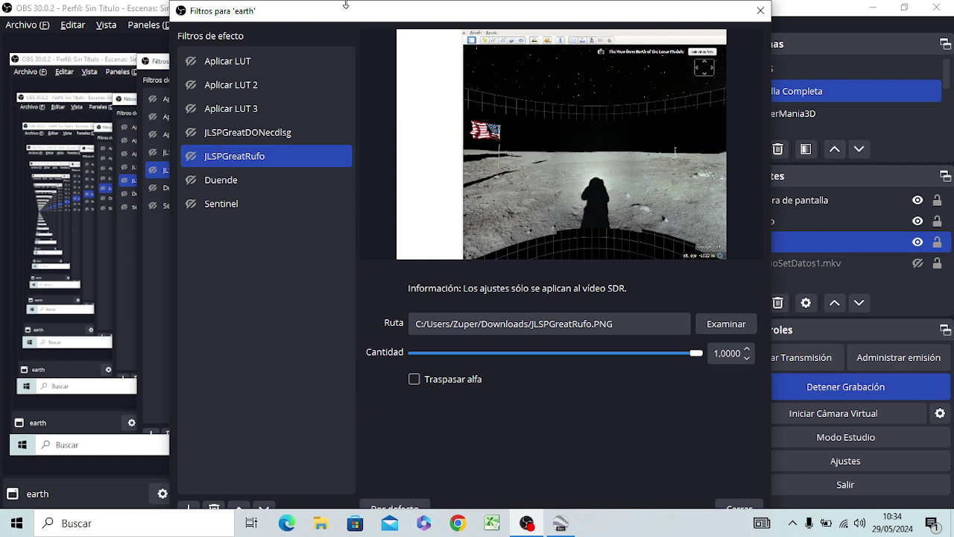
- Add an Aplicar LUT effect filter named JLSPGMG1202 to the earth source
mouse_move(345, 4)
mouse_down()
mouse_move(348, 23)
mouse_move(347, 13)
mouse_up()
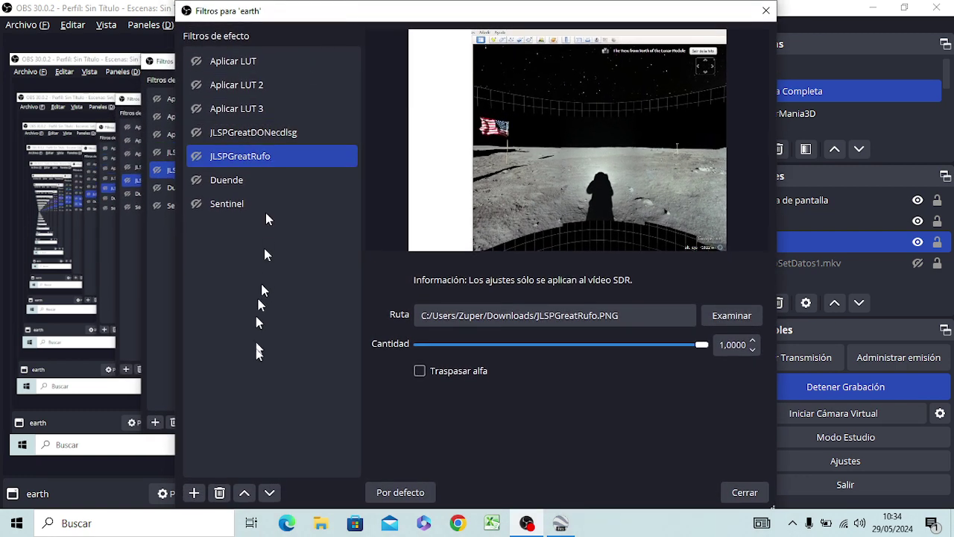
click(194, 495)
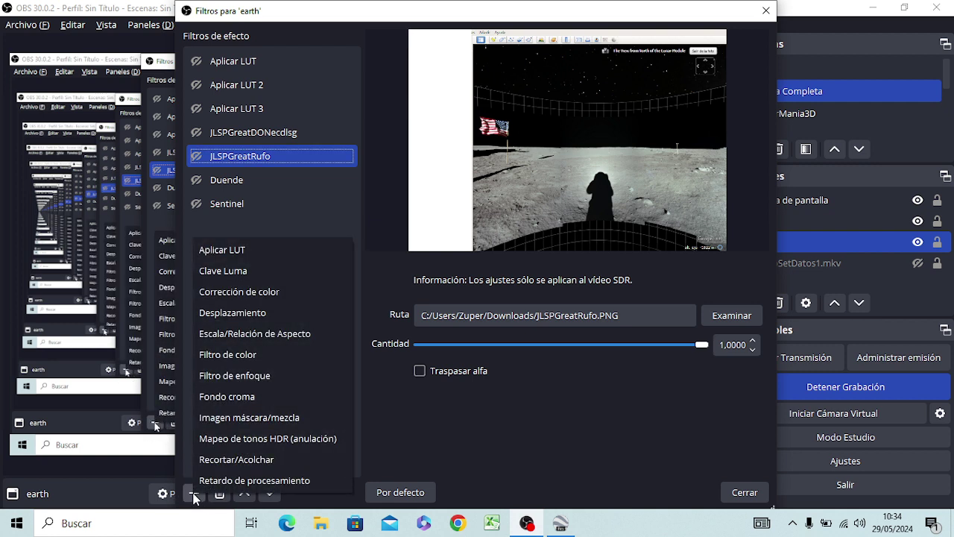
click(297, 252)
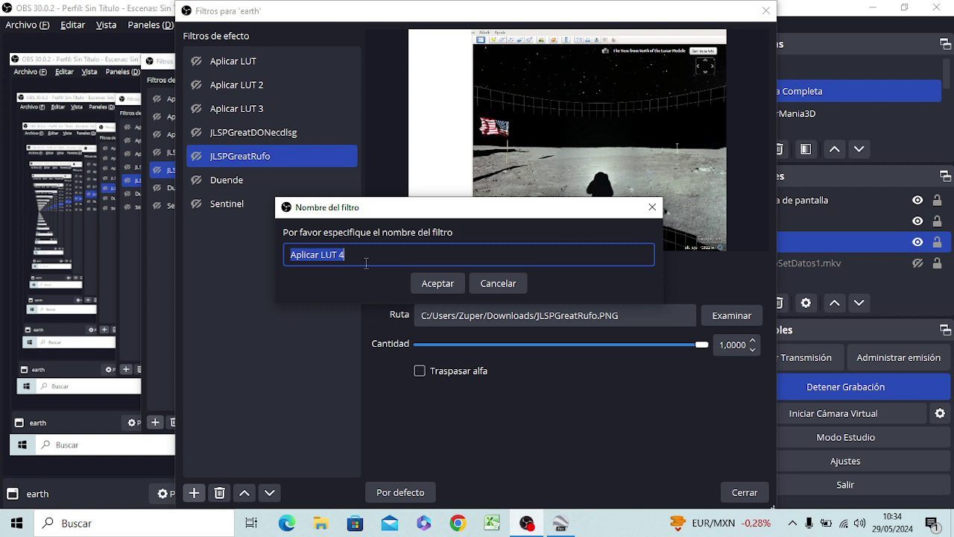
text(JLSP)
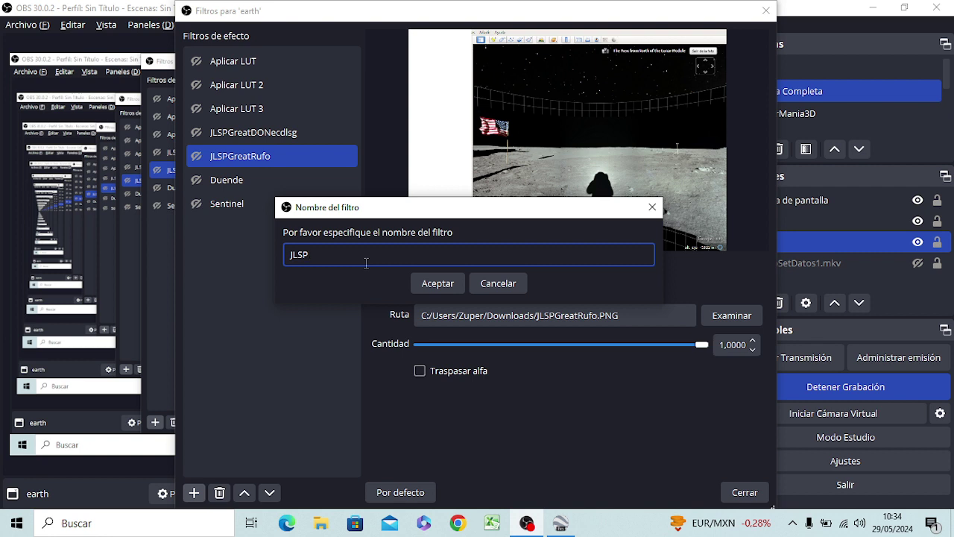
text(GMG1202)
click(434, 287)
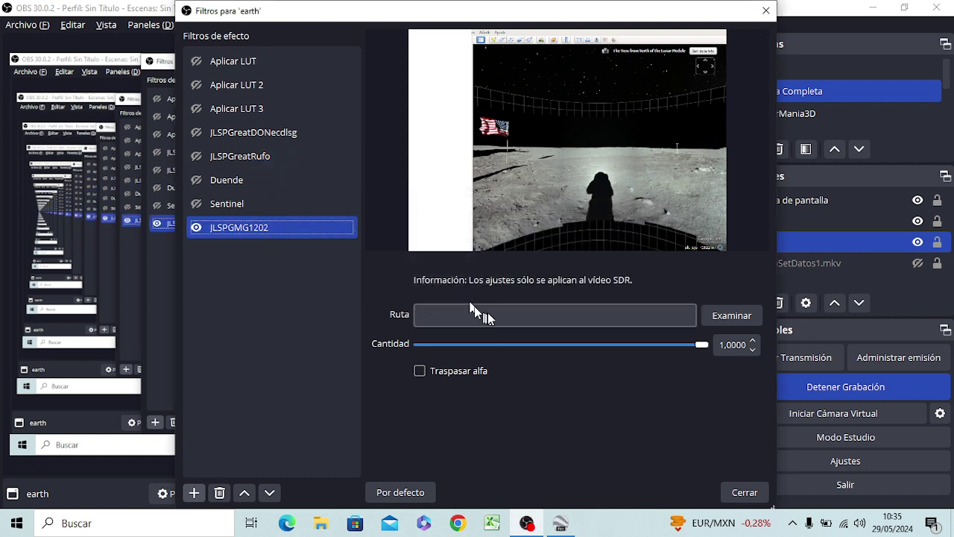
- Load JLSPGMG1202.PNG from the Descargas folder as the new filter's LUT file
click(741, 312)
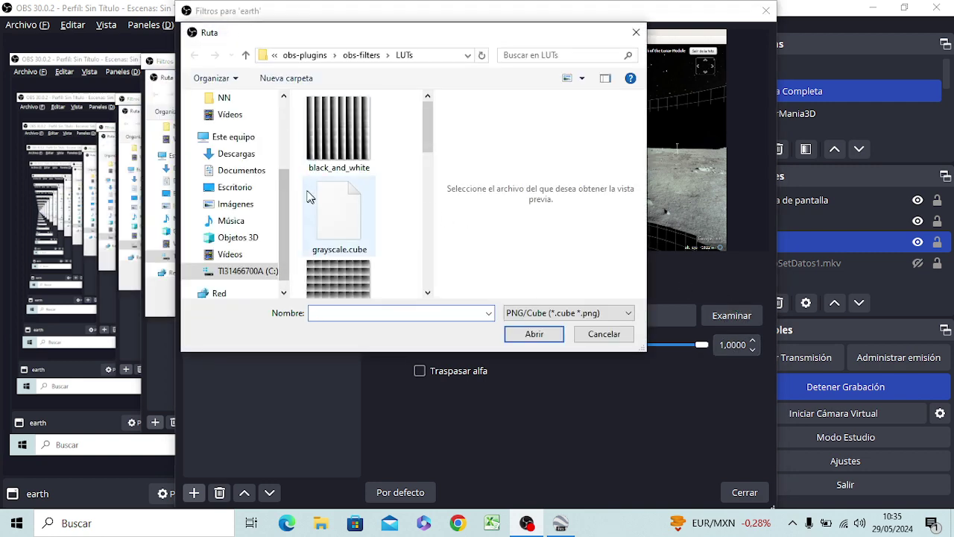
click(243, 158)
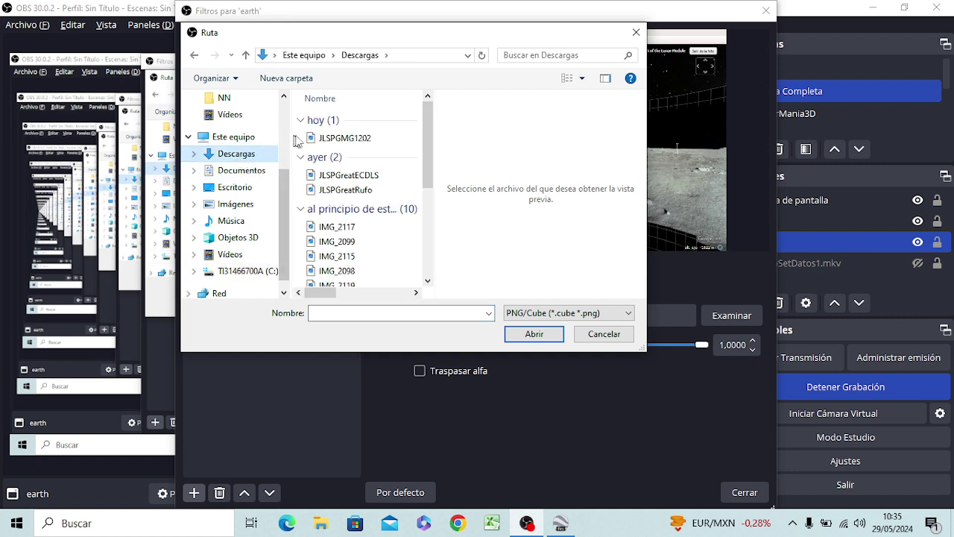
double_click(334, 139)
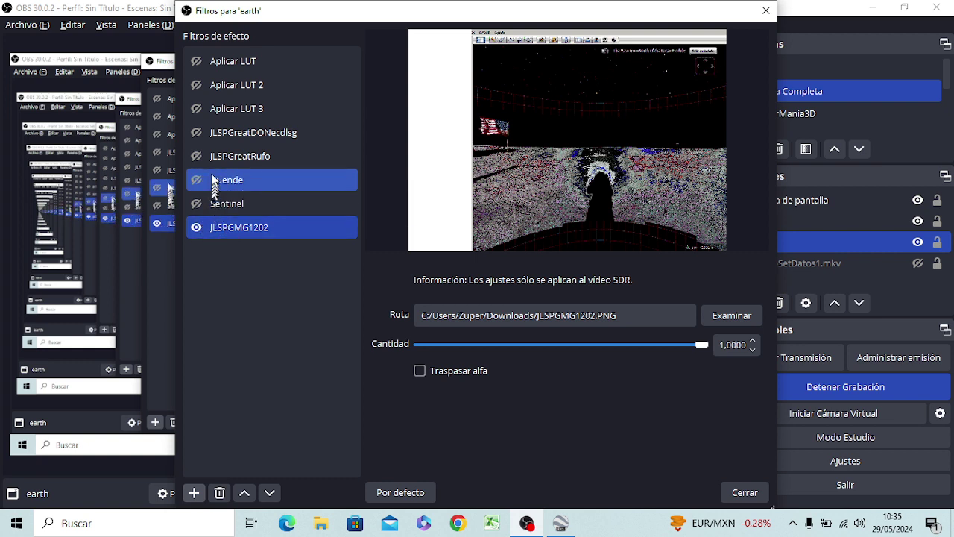
- Try combining the JLSPGreatRufo filter with JLSPGMG1202 on the earth source, switching it on and off to compare
click(197, 157)
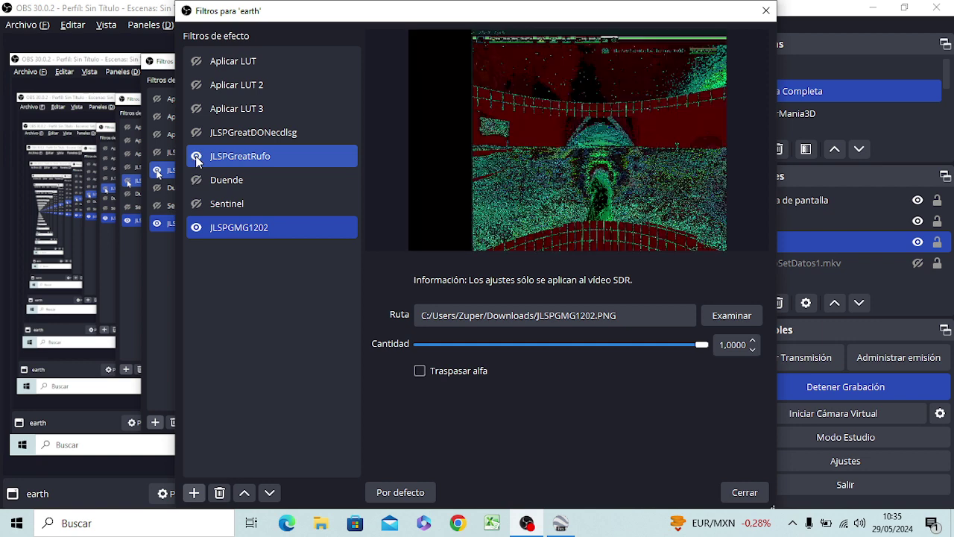
click(197, 157)
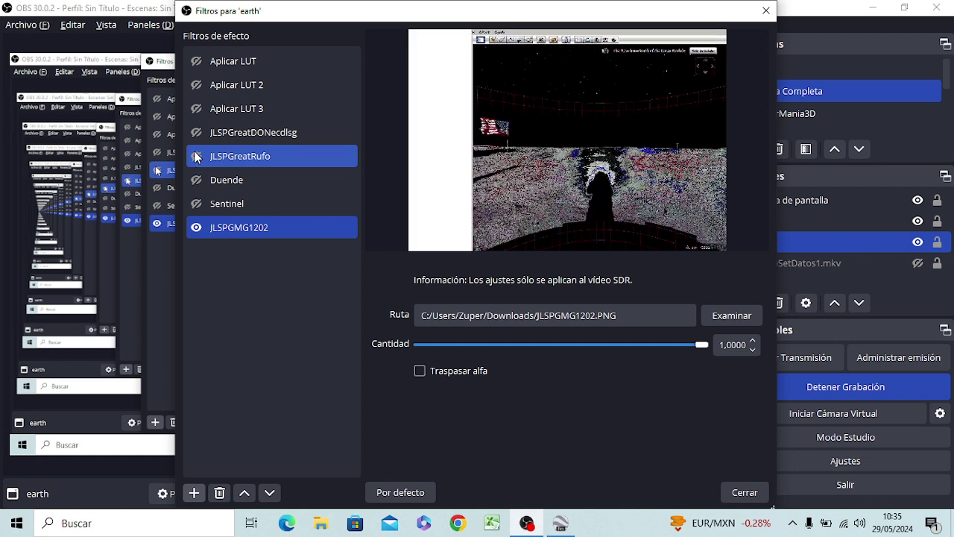
click(197, 156)
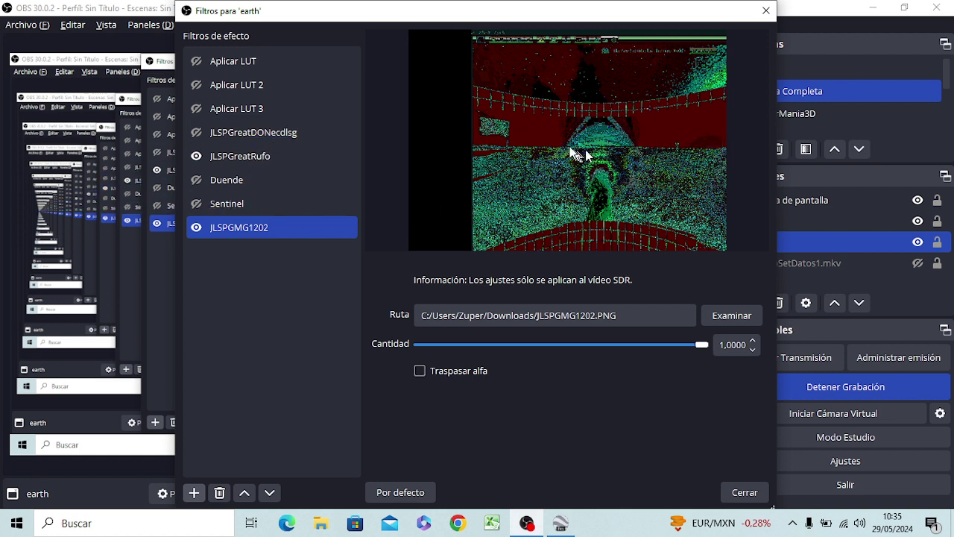
click(197, 157)
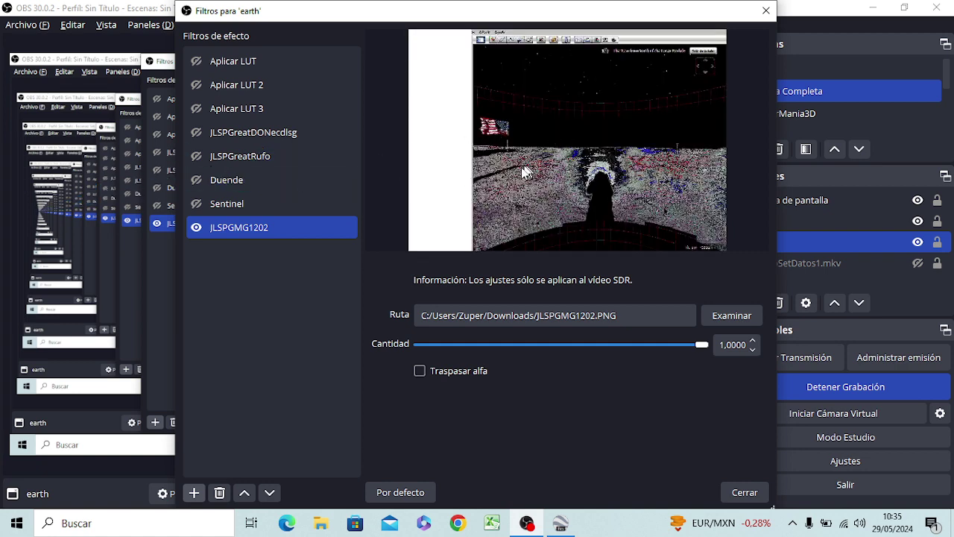
- Try the Duende filter together with JLSPGMG1202, and disable it again
click(196, 182)
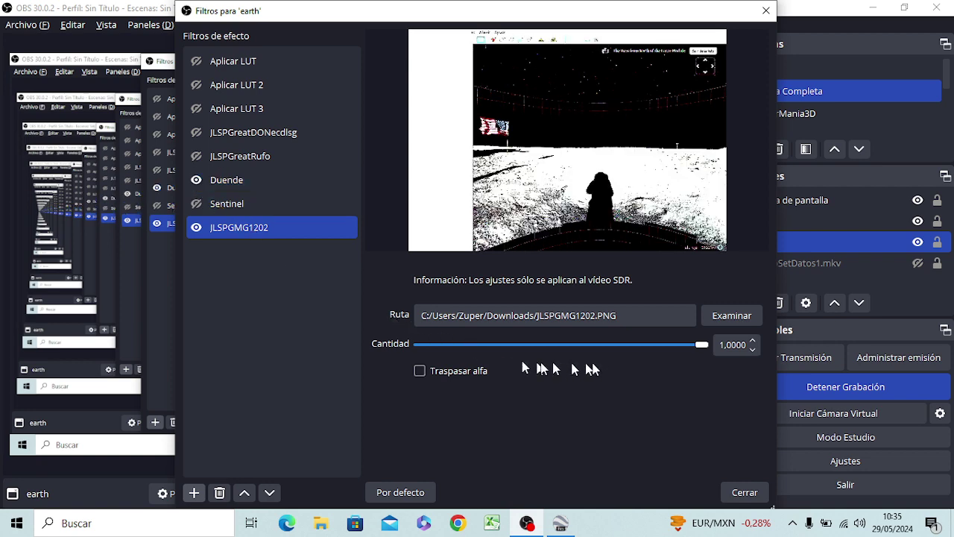
click(298, 181)
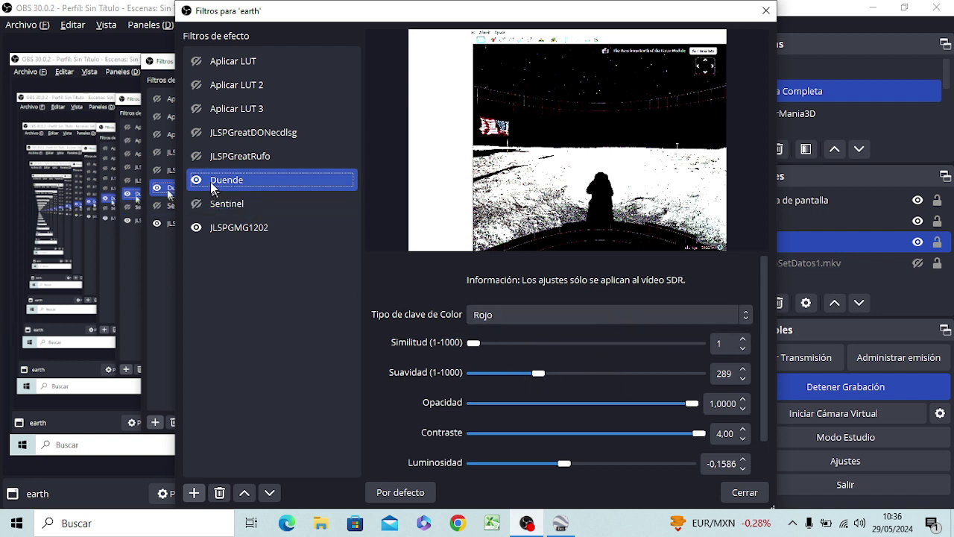
click(198, 203)
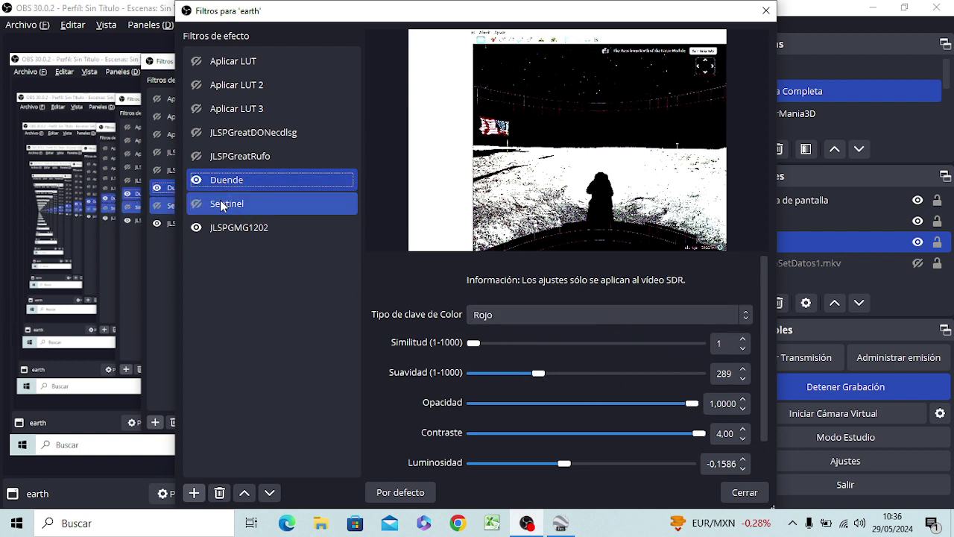
click(197, 181)
- Set the Sentinel filter's gamma to 0.74 and move JLSPGMG1202 above Sentinel in the filter order
click(188, 207)
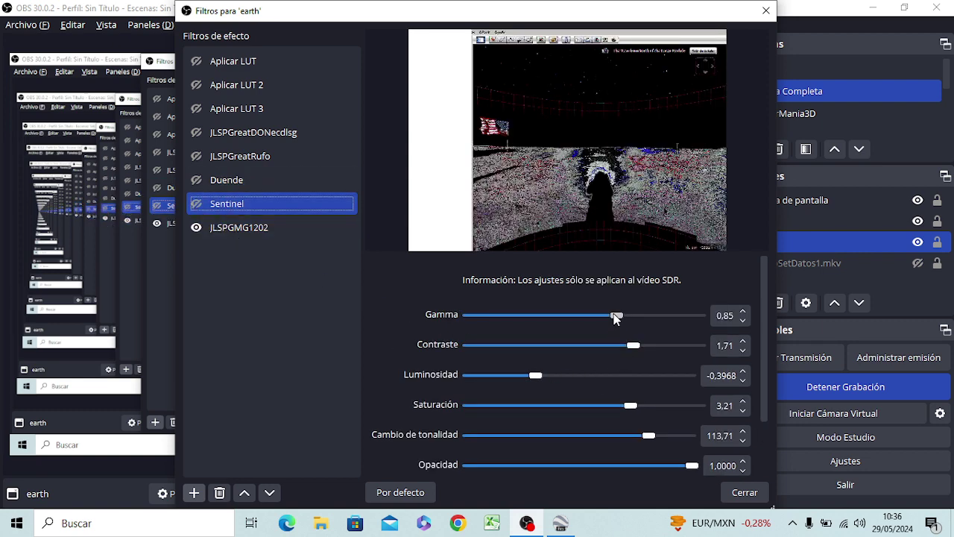
mouse_move(616, 317)
mouse_down()
mouse_move(672, 321)
mouse_move(613, 318)
mouse_up()
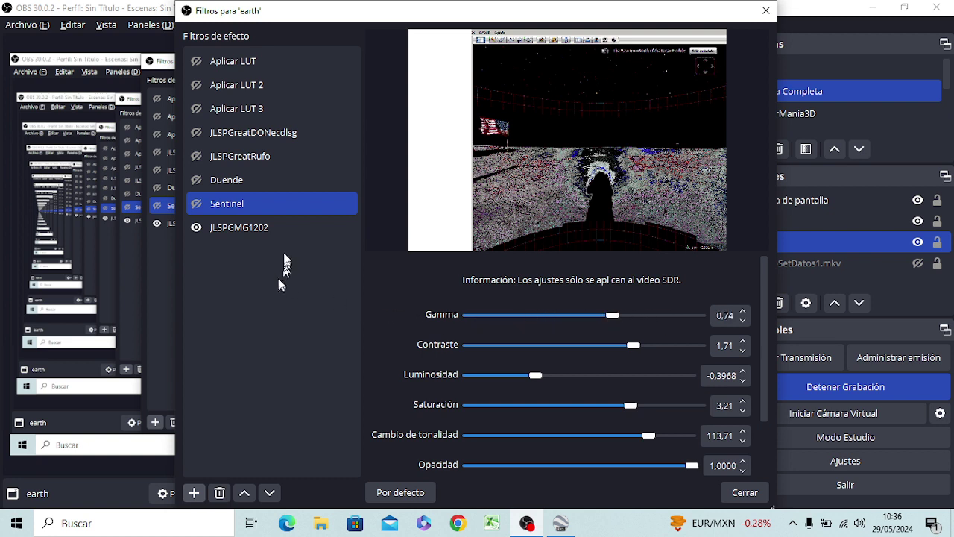
click(236, 232)
click(244, 493)
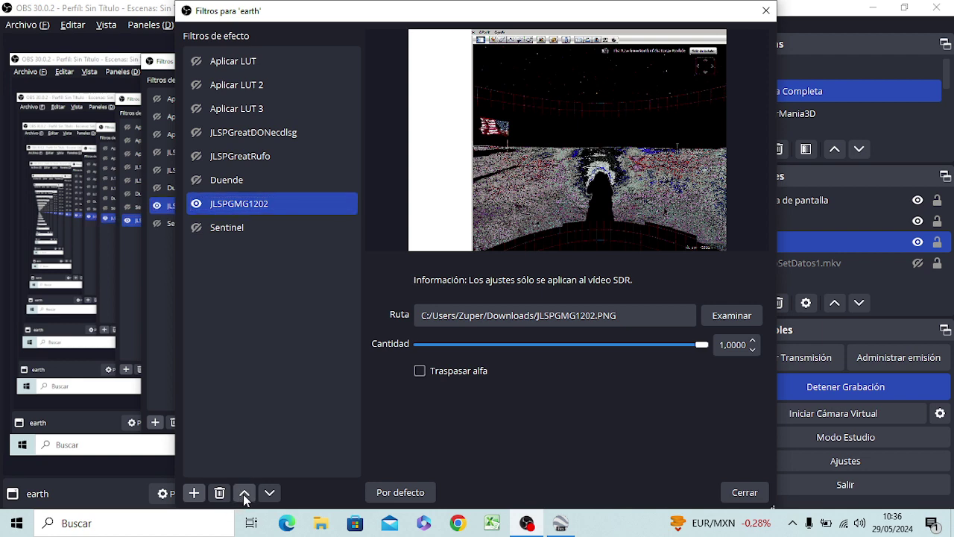
- Enable the Sentinel filter and raise its gamma to 2.36
click(224, 226)
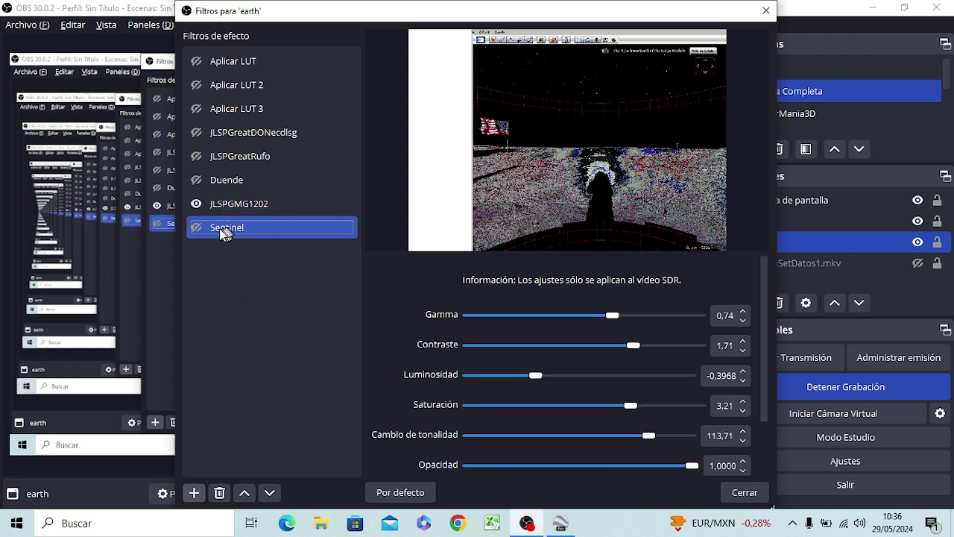
click(223, 233)
click(196, 227)
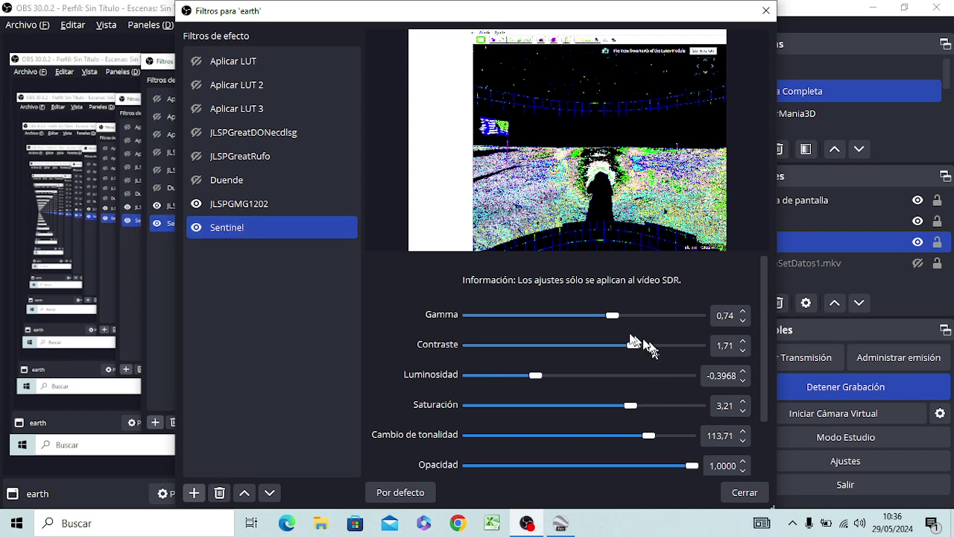
drag(616, 322, 707, 325)
drag(700, 326, 677, 322)
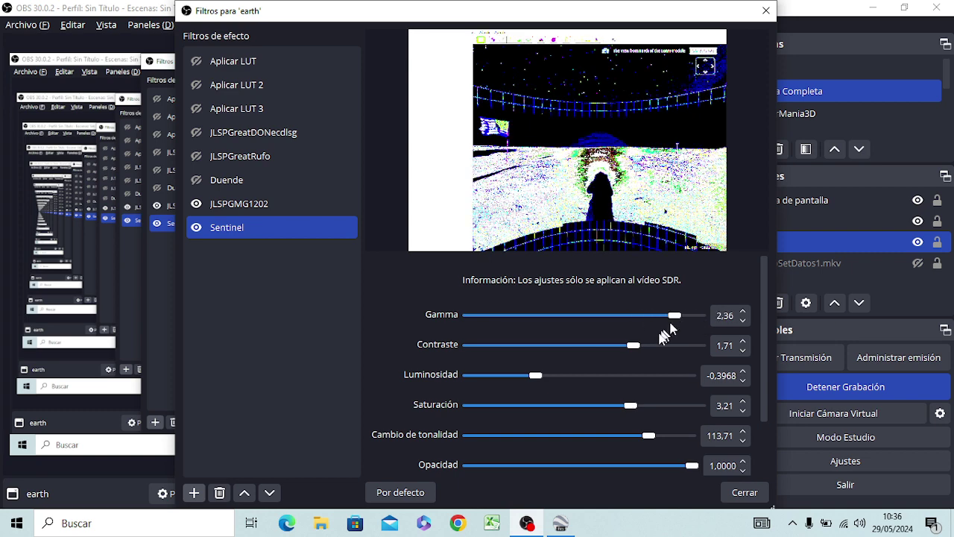
- Set the Sentinel filter's contrast to 3.17, brightness to -0.1048, saturation to 4.02 and hue shift to 15.43
drag(634, 346, 674, 349)
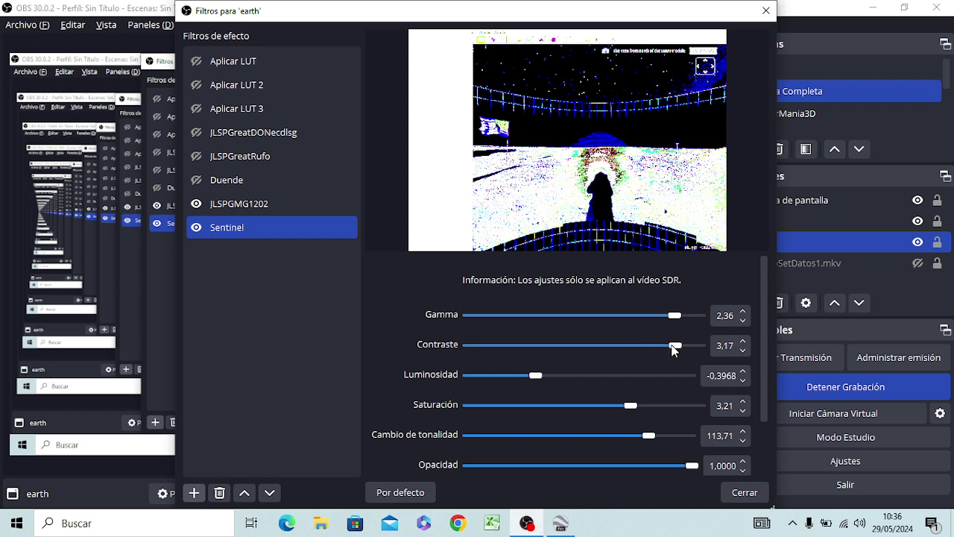
drag(541, 382, 568, 382)
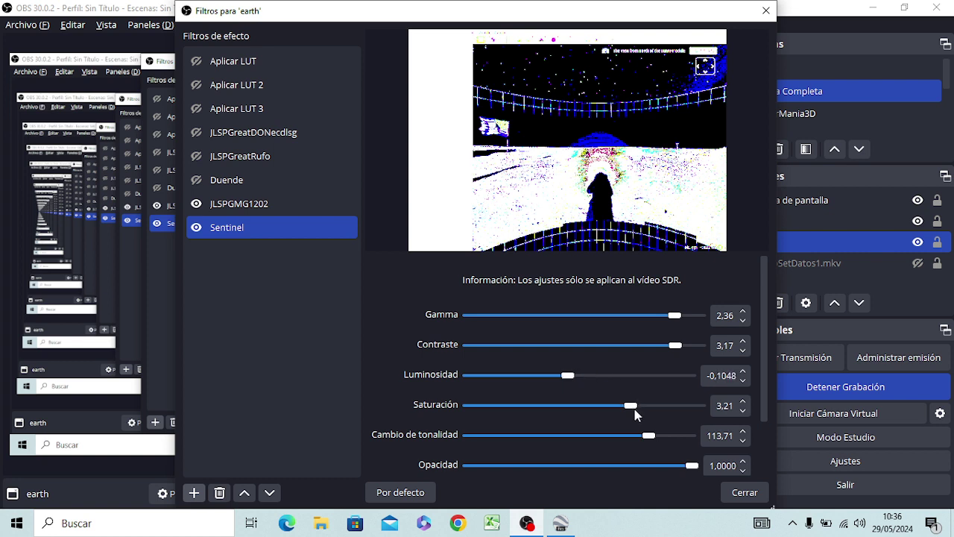
drag(631, 406, 661, 407)
drag(647, 441, 589, 442)
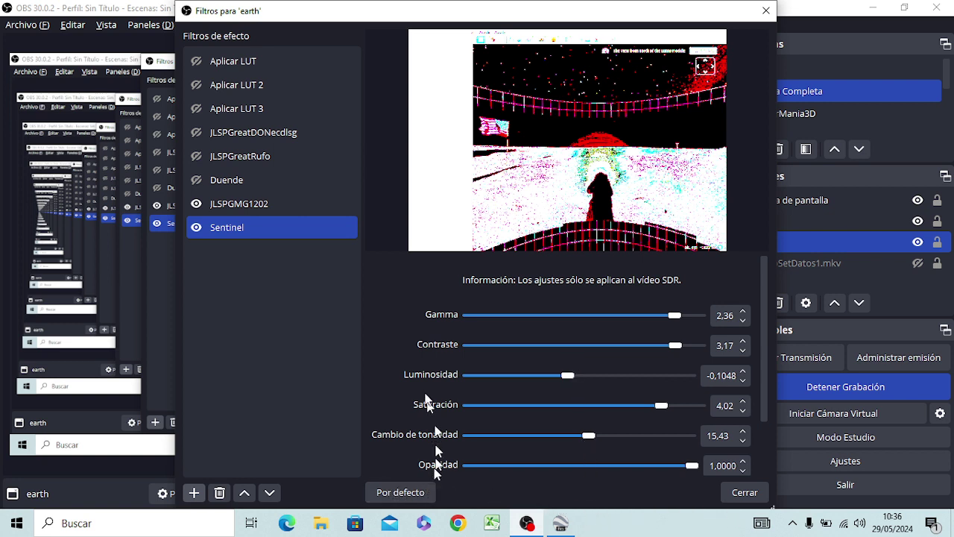
- Disable the Sentinel filter and set the Duende filter's smoothness (Suavidad) to 211
click(199, 228)
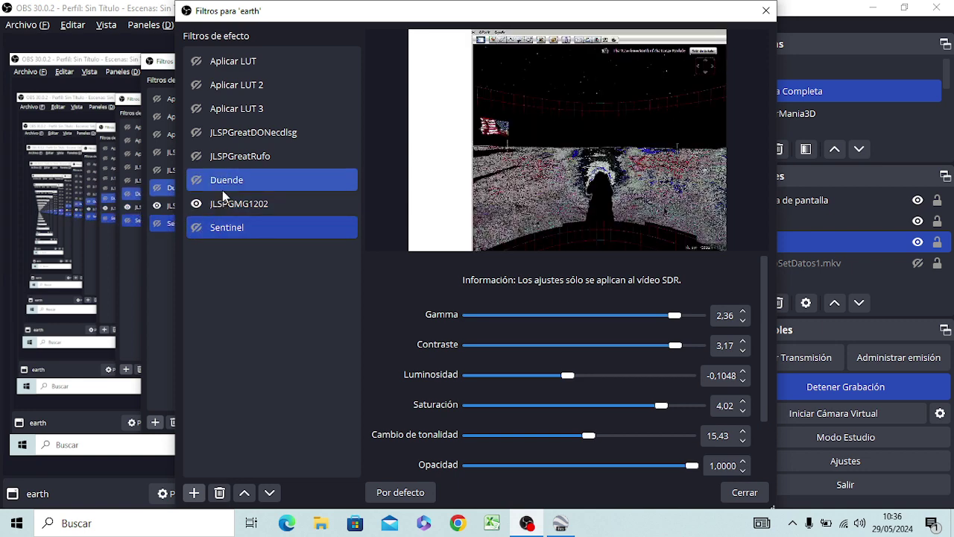
click(201, 184)
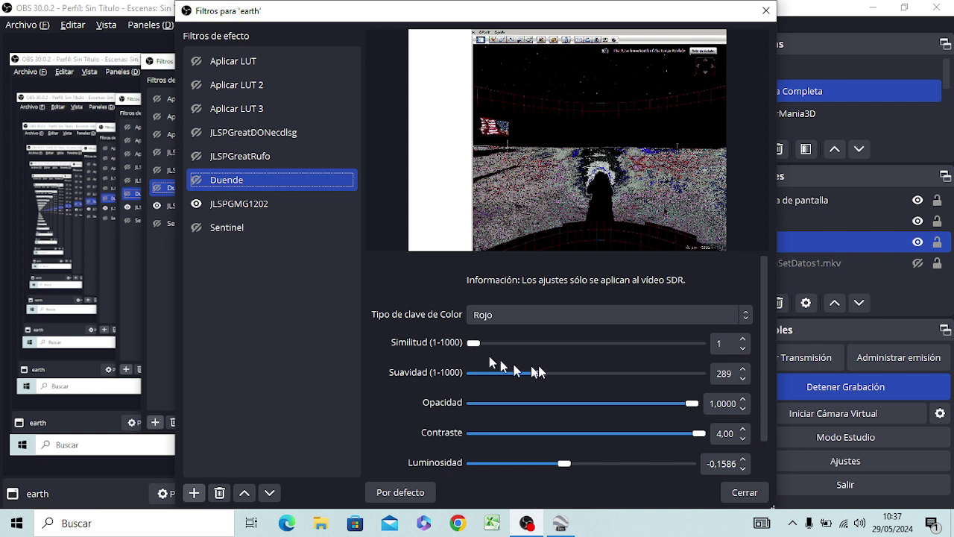
drag(543, 375, 524, 386)
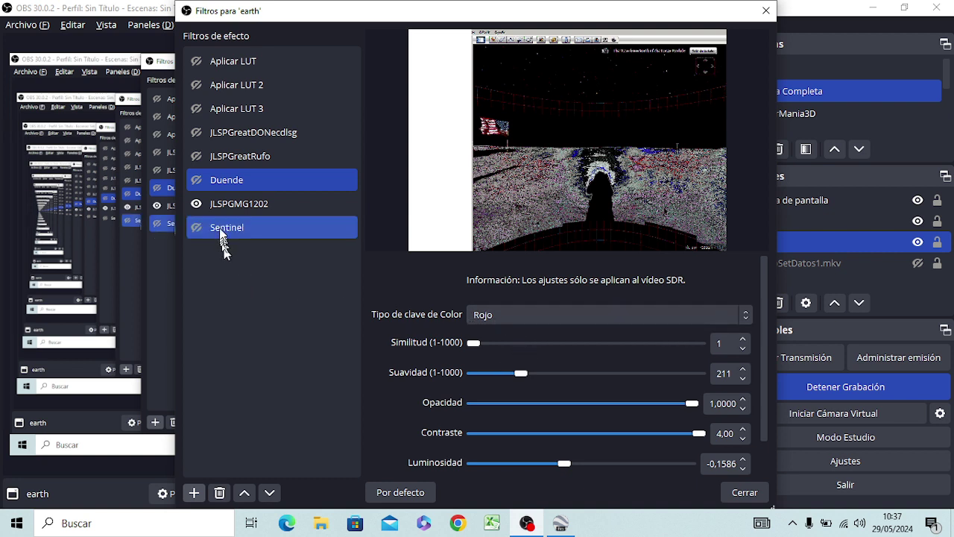
click(230, 205)
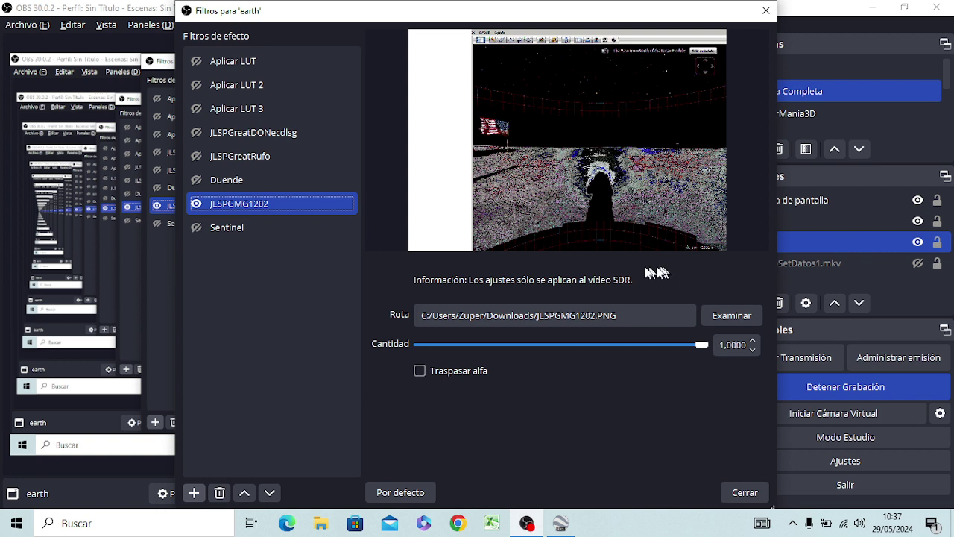
click(224, 228)
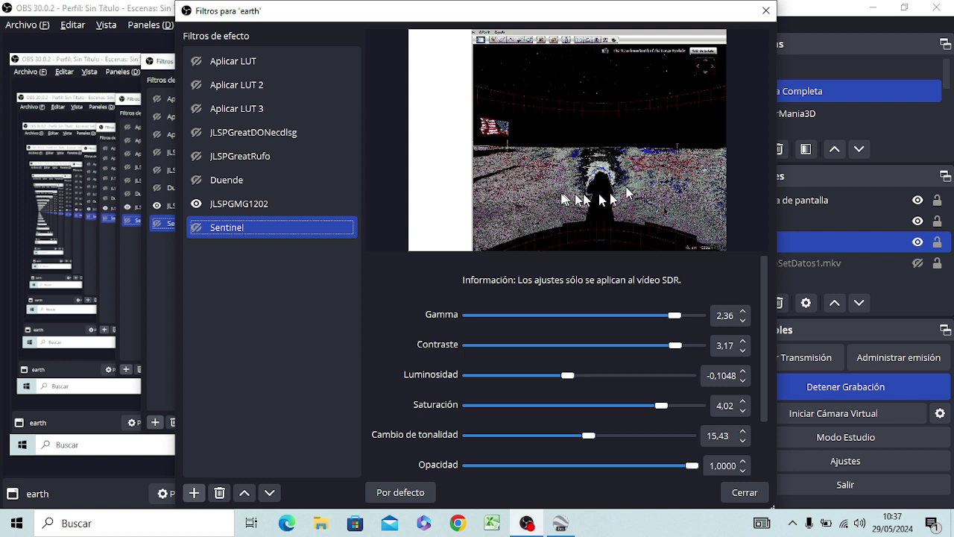
drag(283, 231, 328, 247)
click(213, 204)
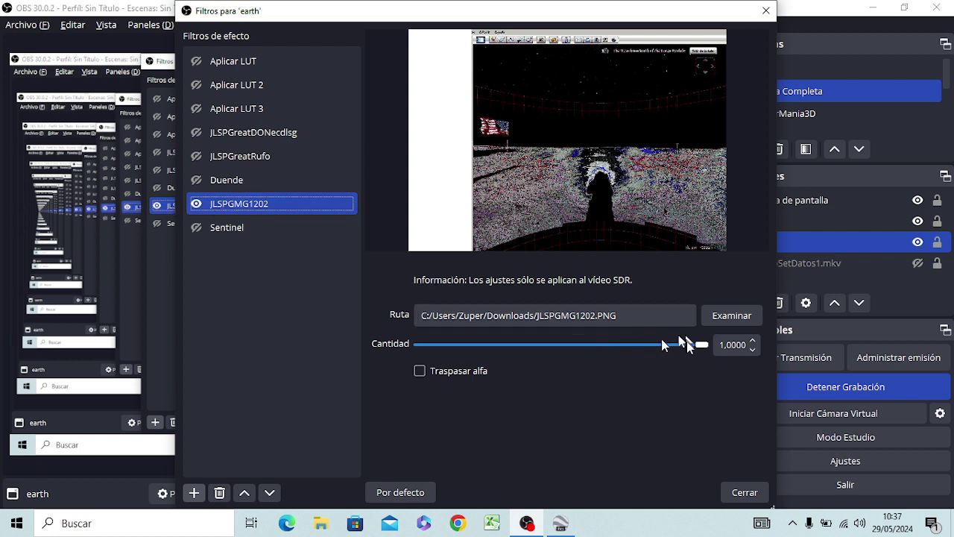
drag(701, 345, 733, 350)
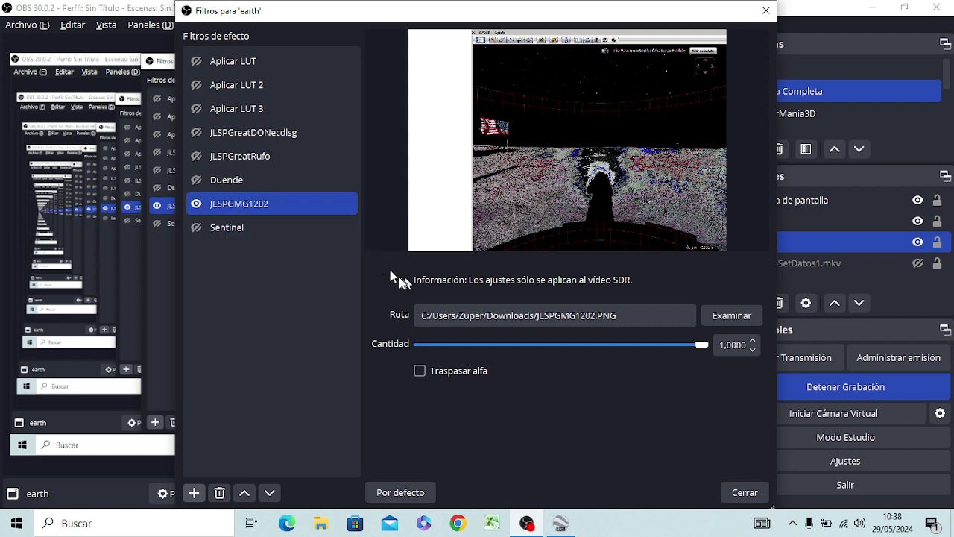
- Close the earth source's filters and hide the Captura de pantalla source
click(743, 493)
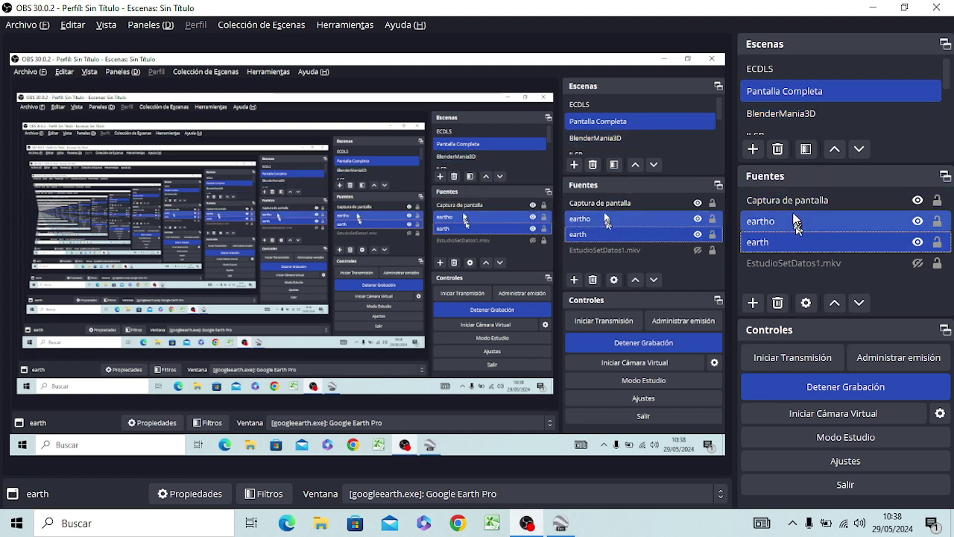
click(918, 200)
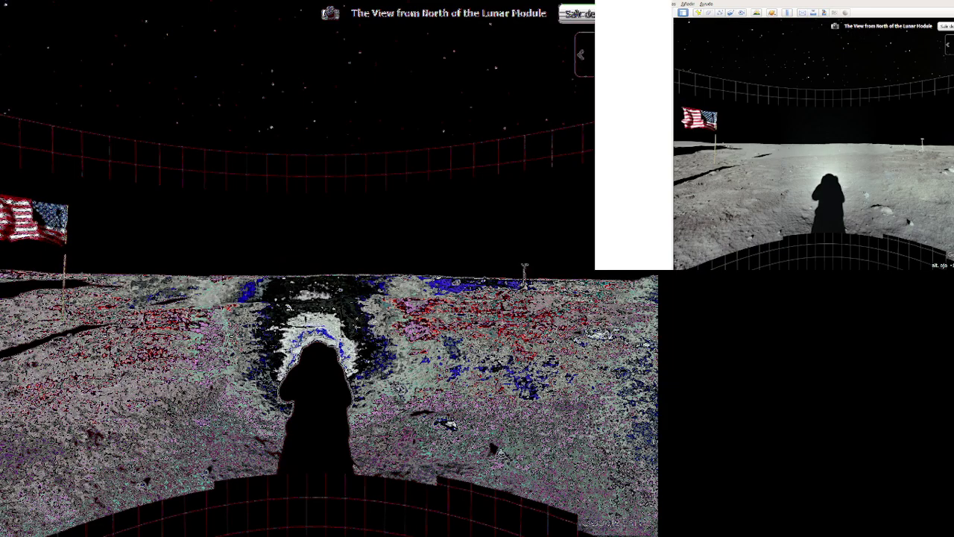